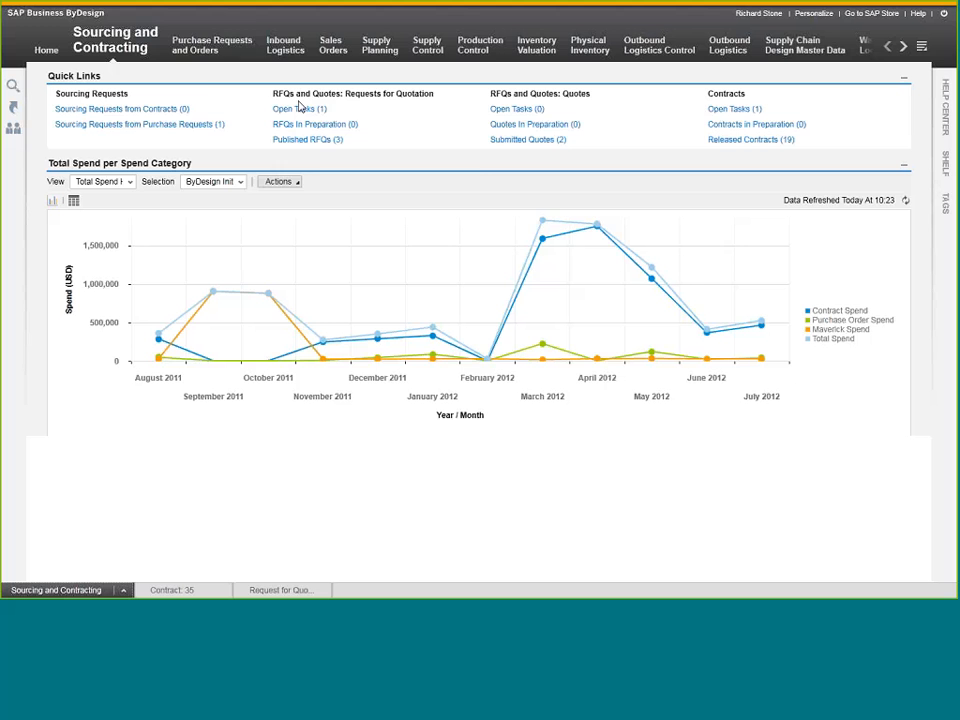
Open the sourcing requests from purchase requests and examine the selection views and the New RFQ options.
mouse_move(209, 46)
mouse_move(290, 47)
mouse_move(107, 45)
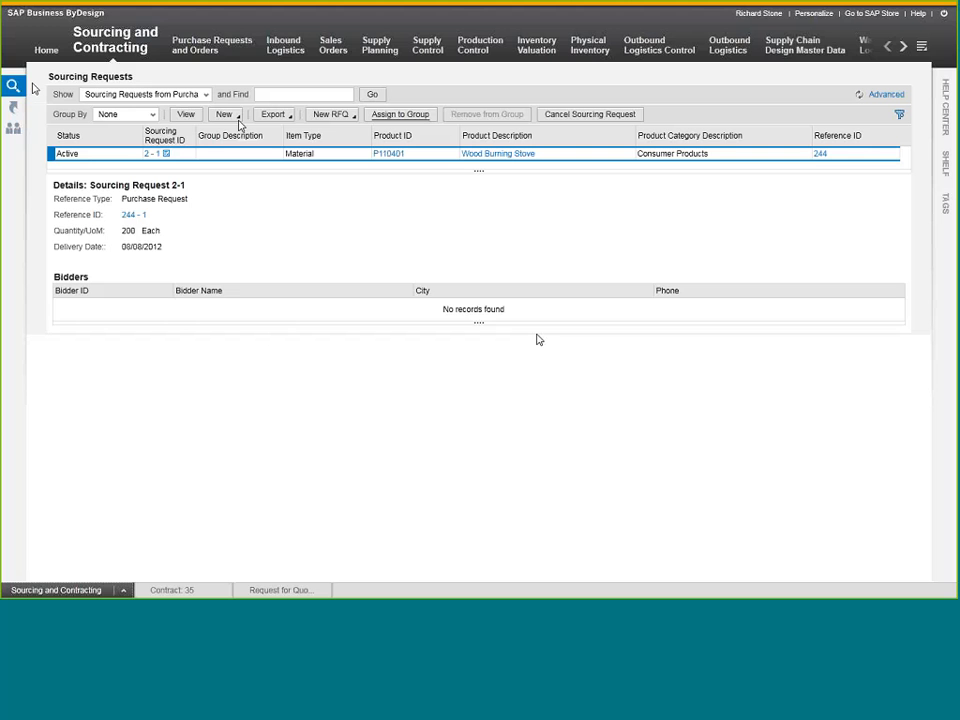
click(205, 94)
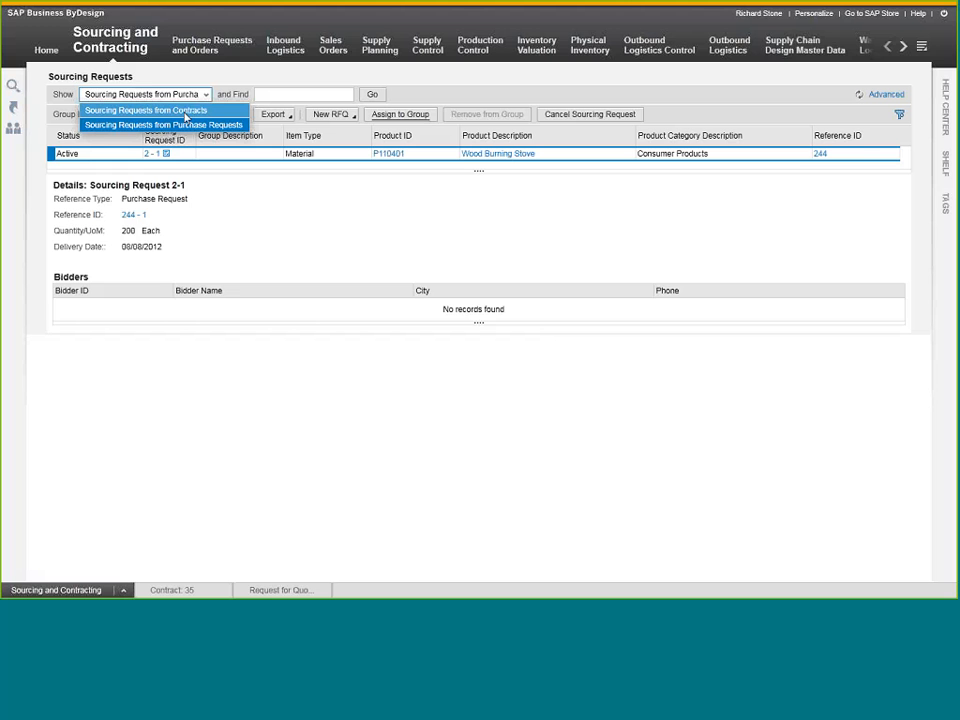
click(185, 114)
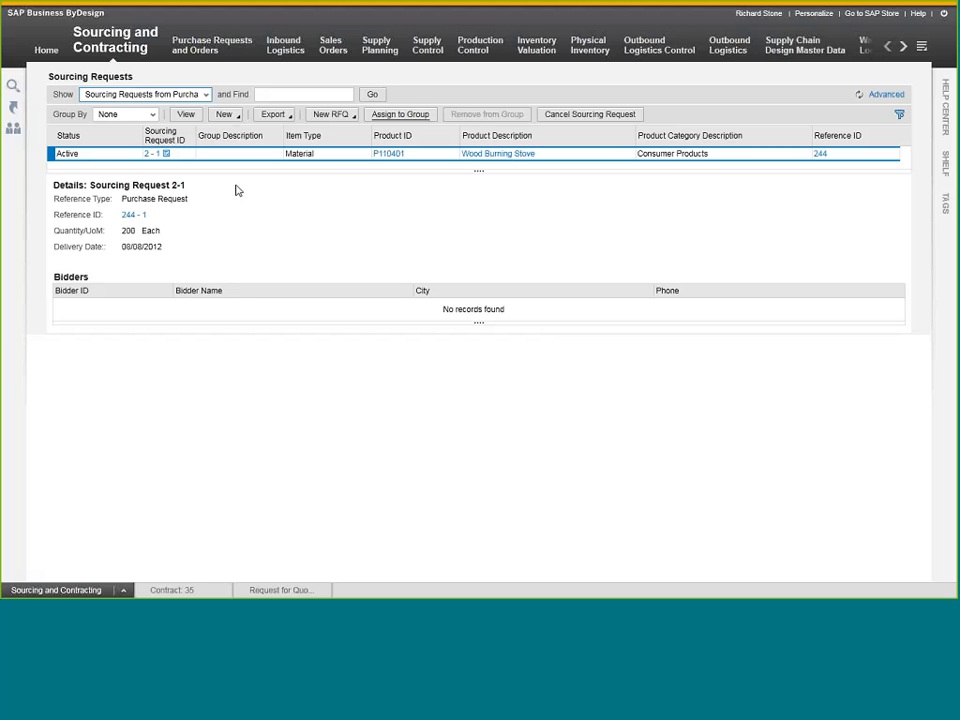
click(334, 115)
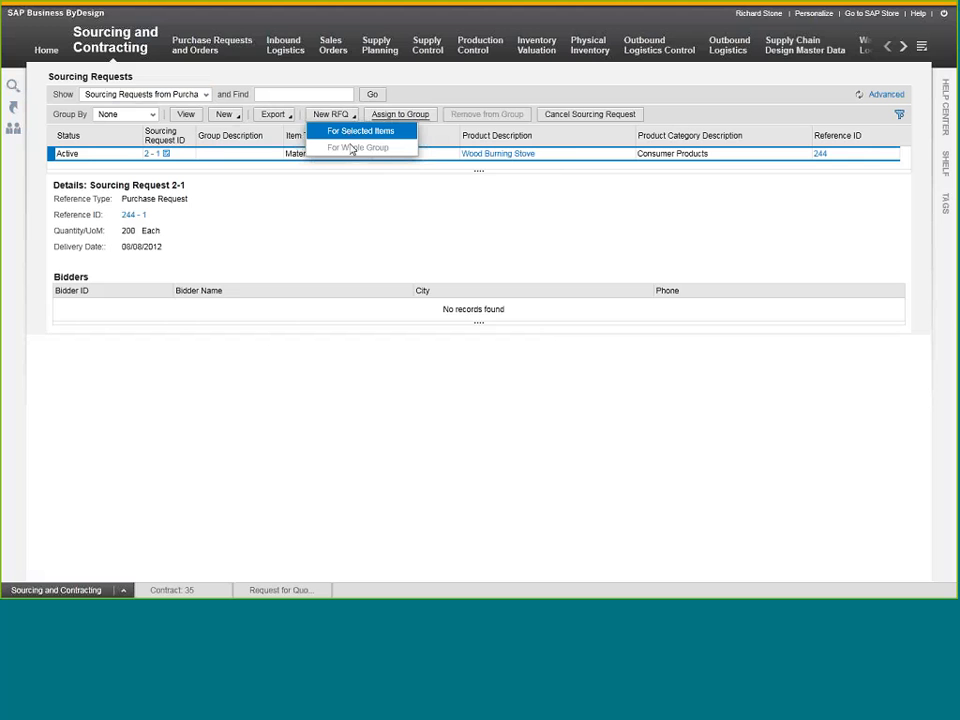
click(398, 194)
Open the published Word Burning Stove RFQ from the requests for quotation and review its items and bidders.
mouse_move(104, 46)
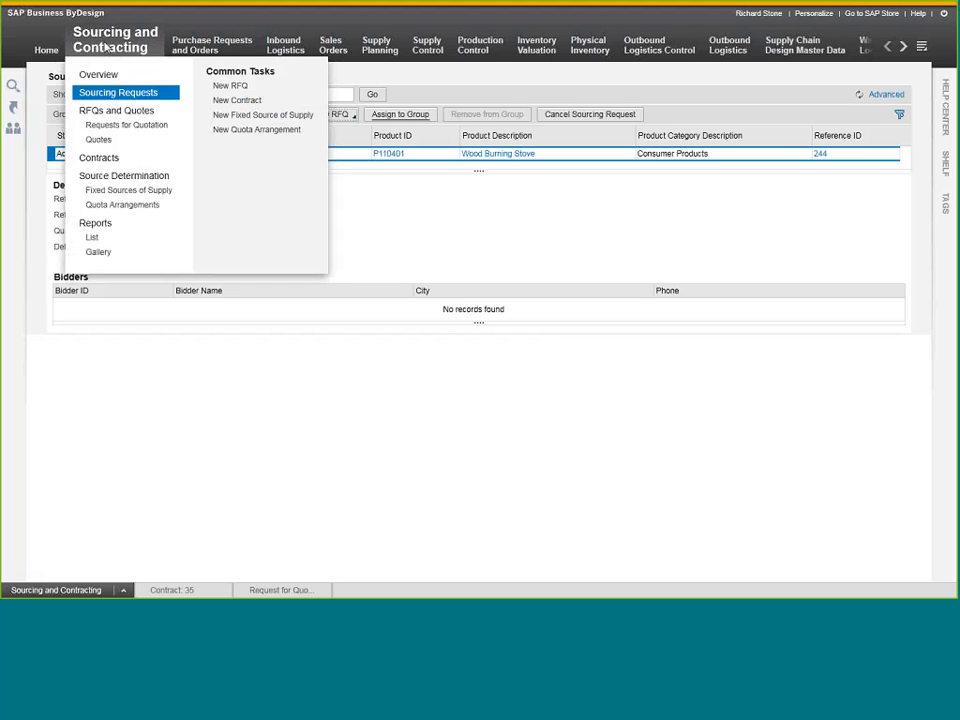
click(126, 124)
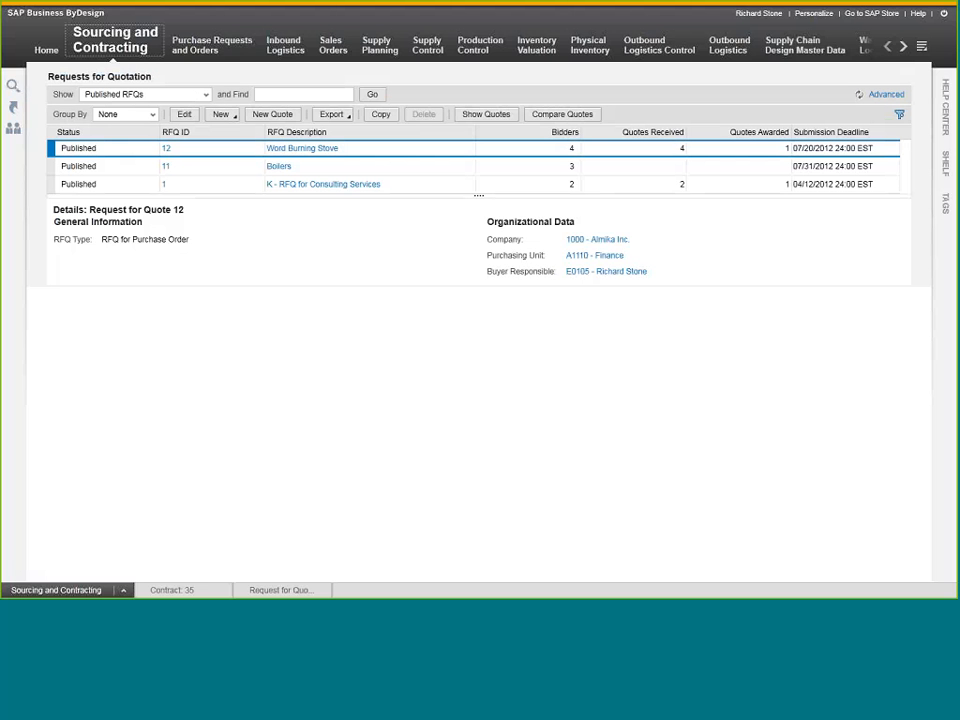
click(173, 150)
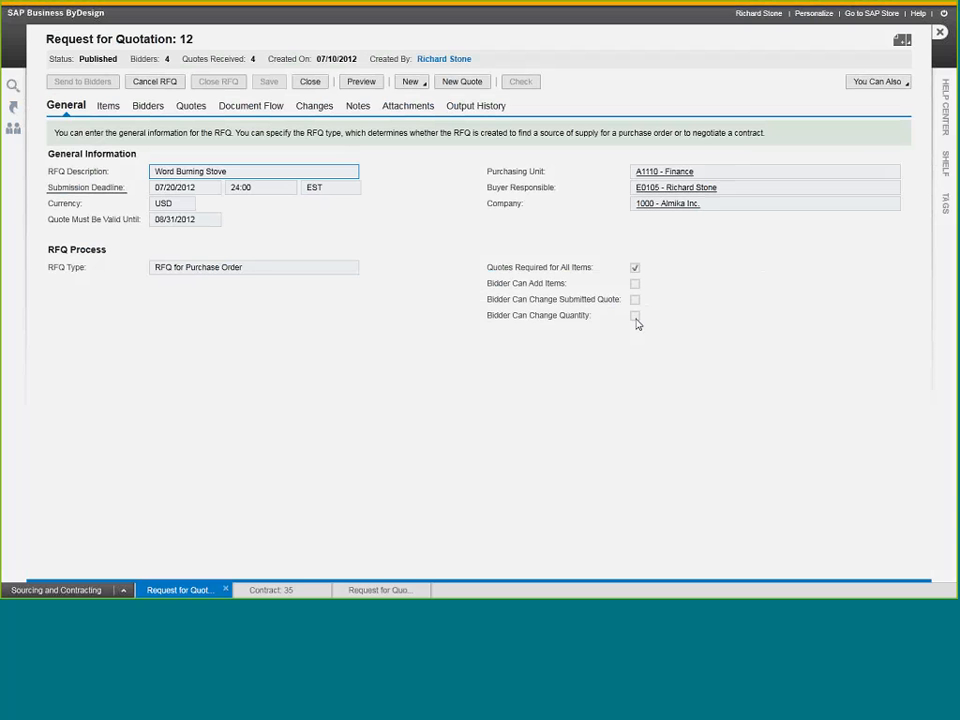
click(106, 105)
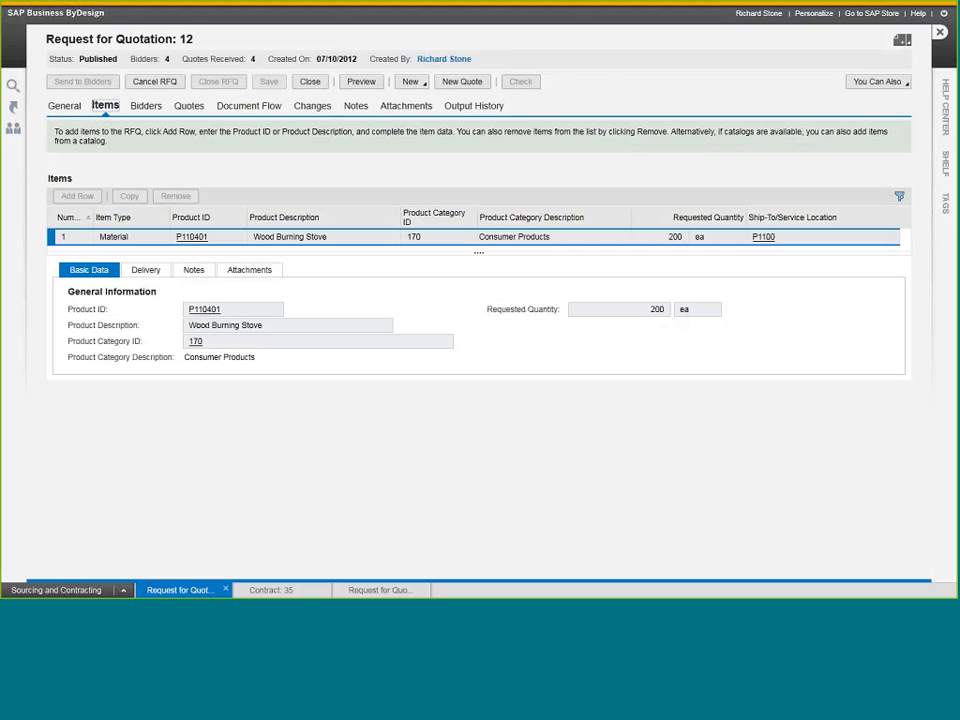
click(145, 106)
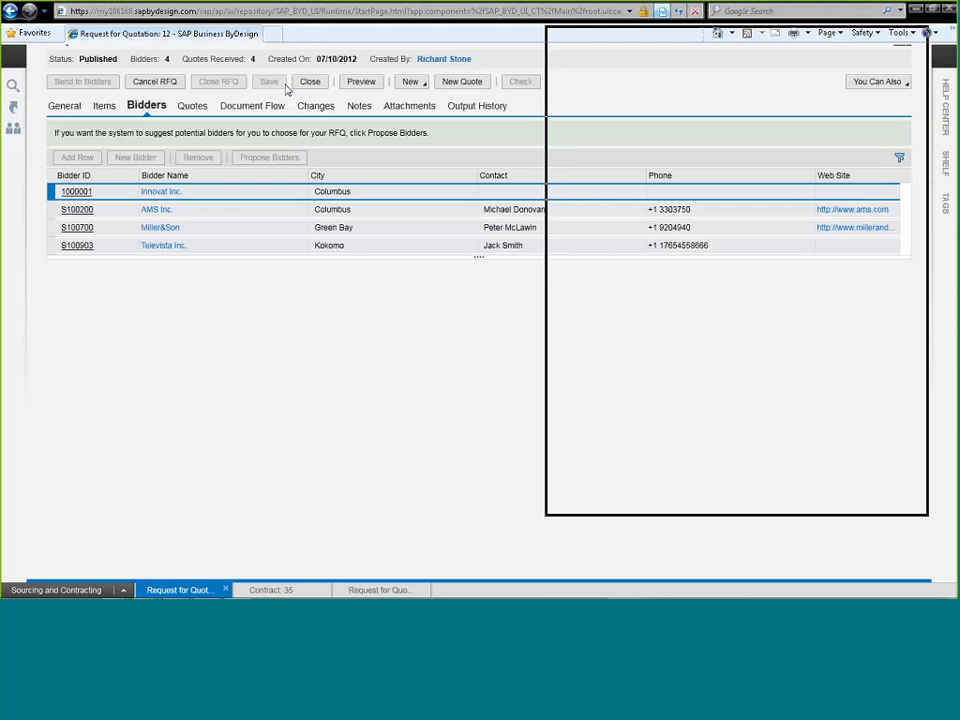
Switch to the interactive RFQ PDF in Adobe Reader and review its quote, delivery, terms and signature fields from first to last page.
click(916, 9)
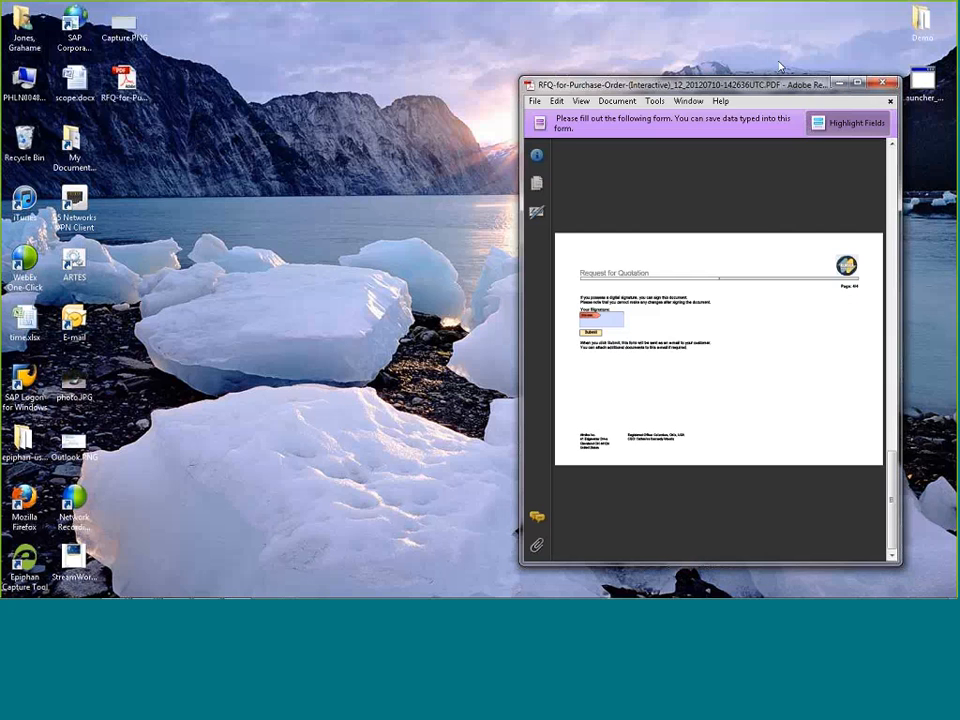
click(856, 84)
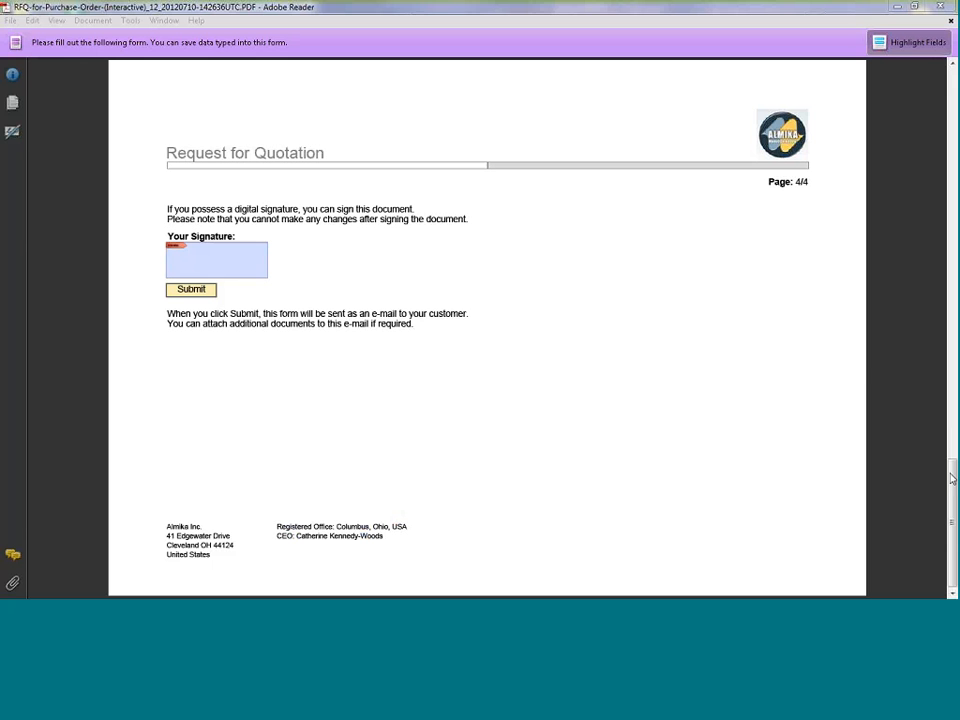
drag(952, 522, 952, 130)
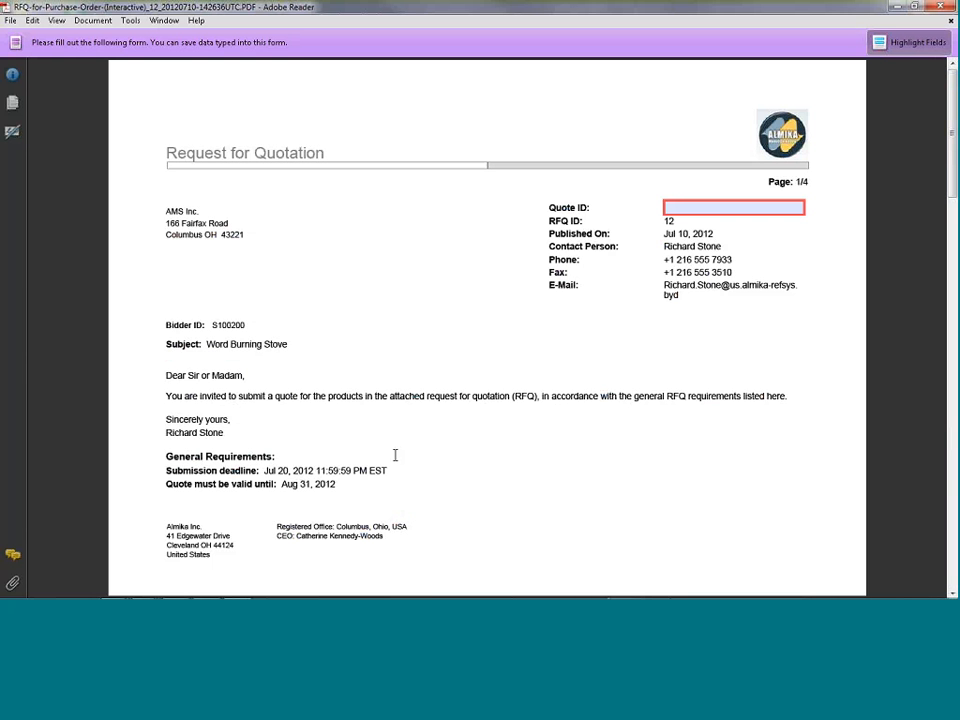
click(700, 206)
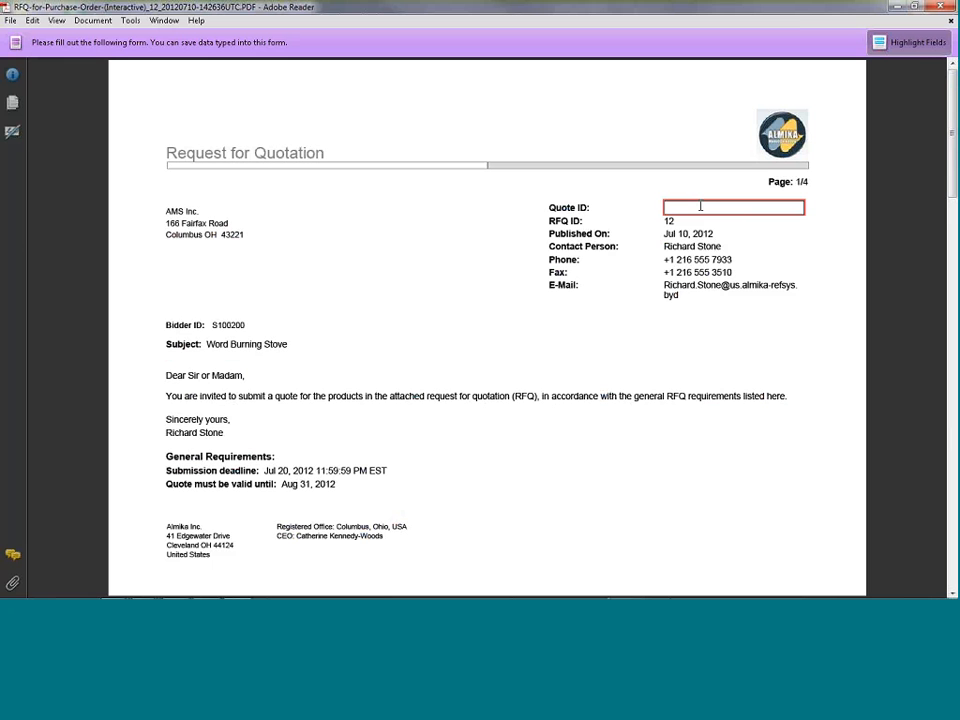
drag(955, 170, 954, 290)
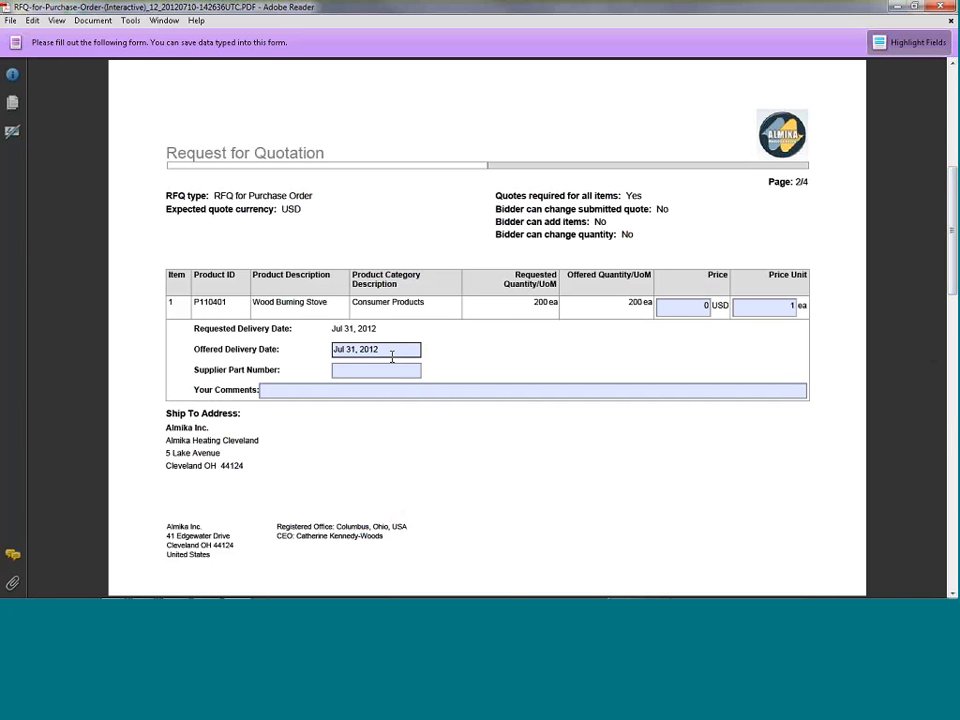
click(352, 370)
click(862, 328)
drag(951, 230, 951, 328)
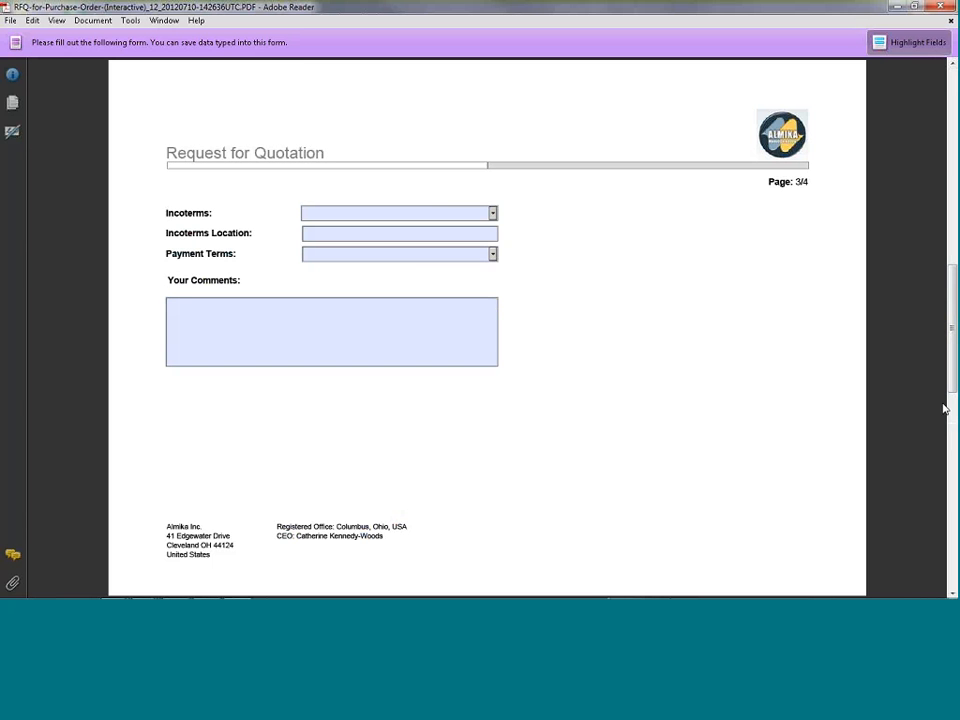
drag(951, 370, 951, 476)
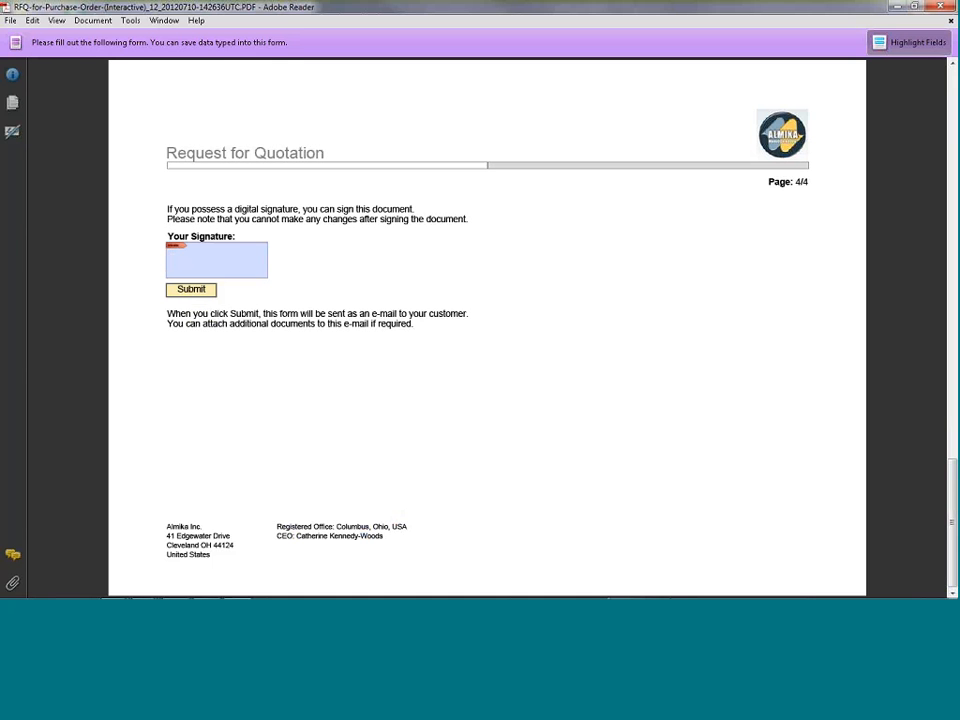
Return to the RFQ in SAP Business ByDesign, and view its received quotes and the overview of the awarded AMS Inc. quote.
click(896, 7)
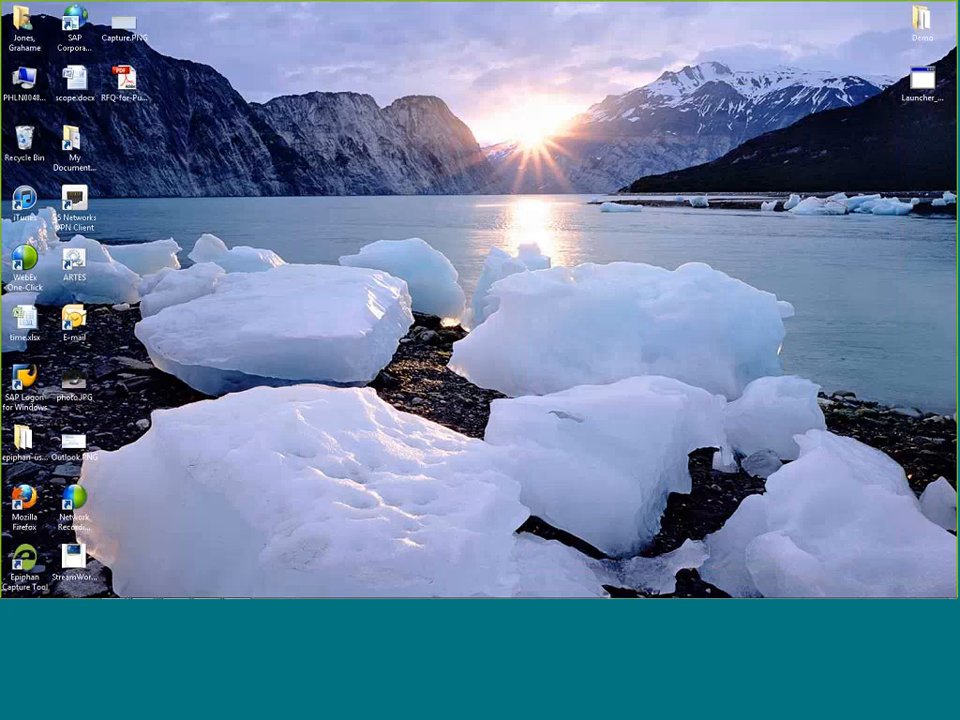
mouse_move(145, 589)
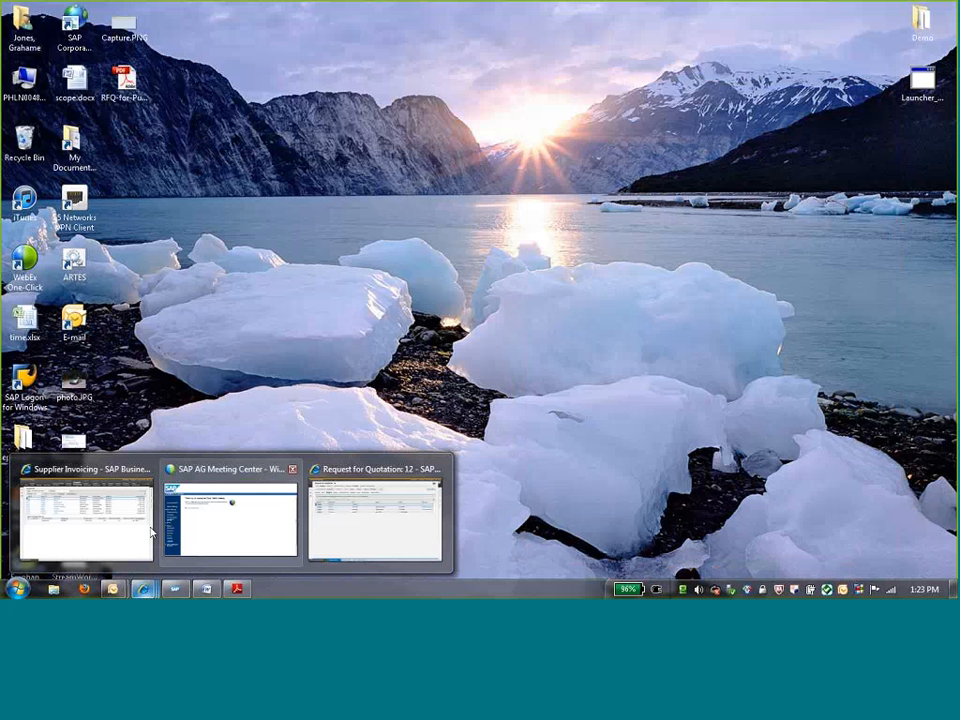
click(315, 518)
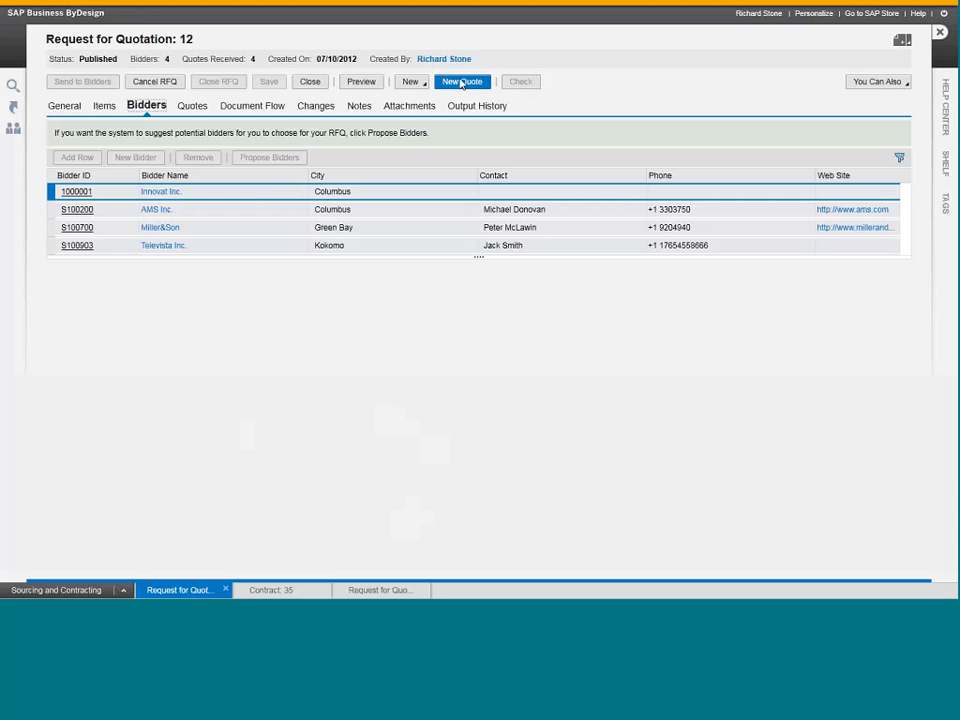
click(190, 106)
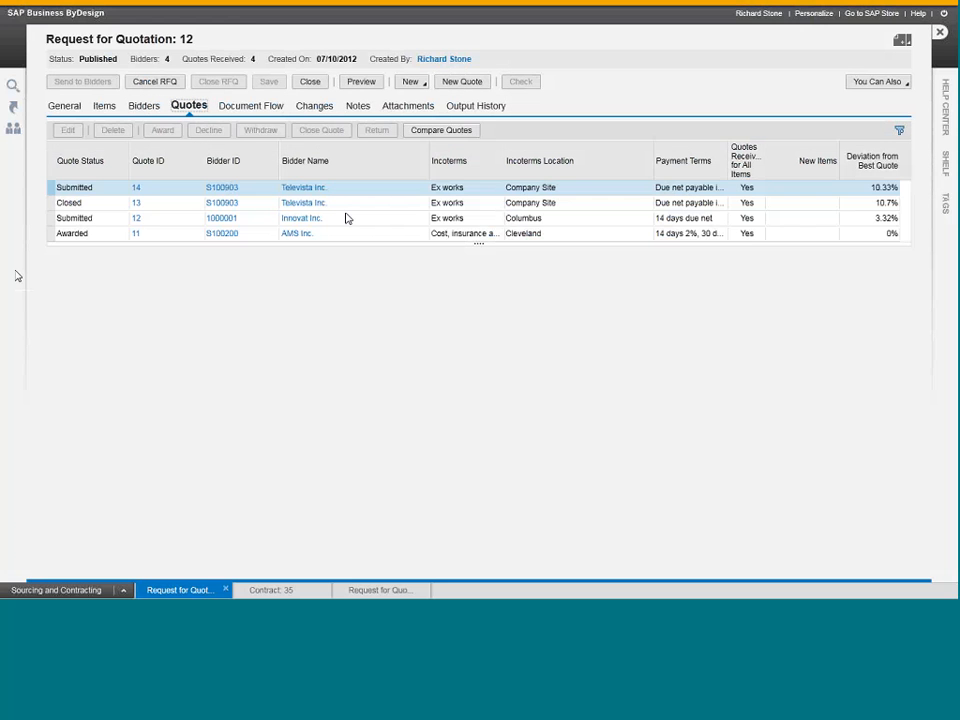
click(240, 234)
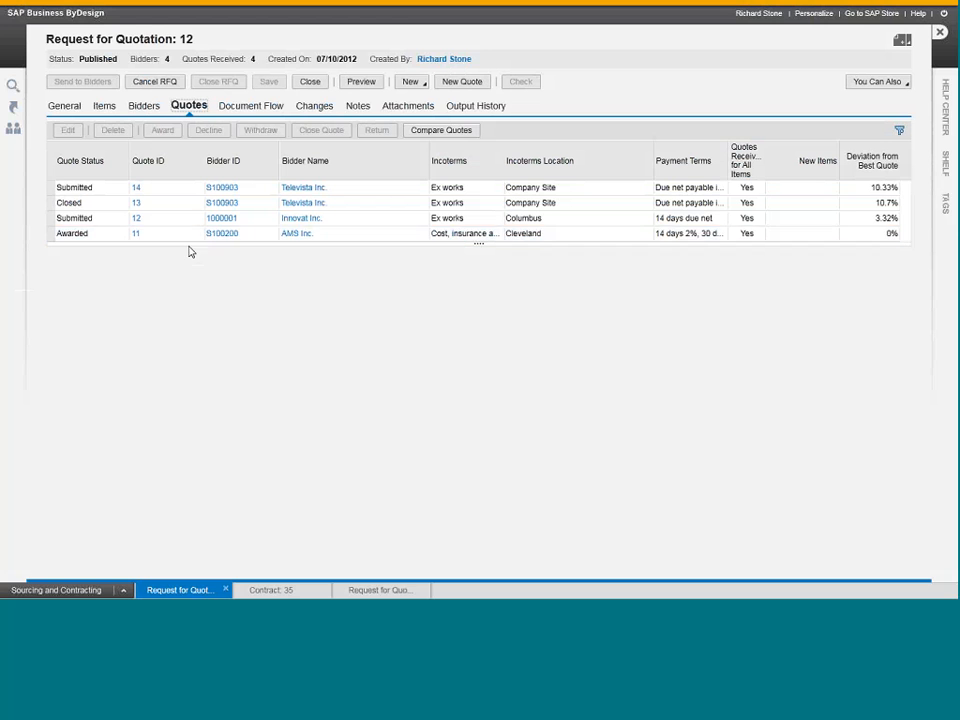
click(136, 234)
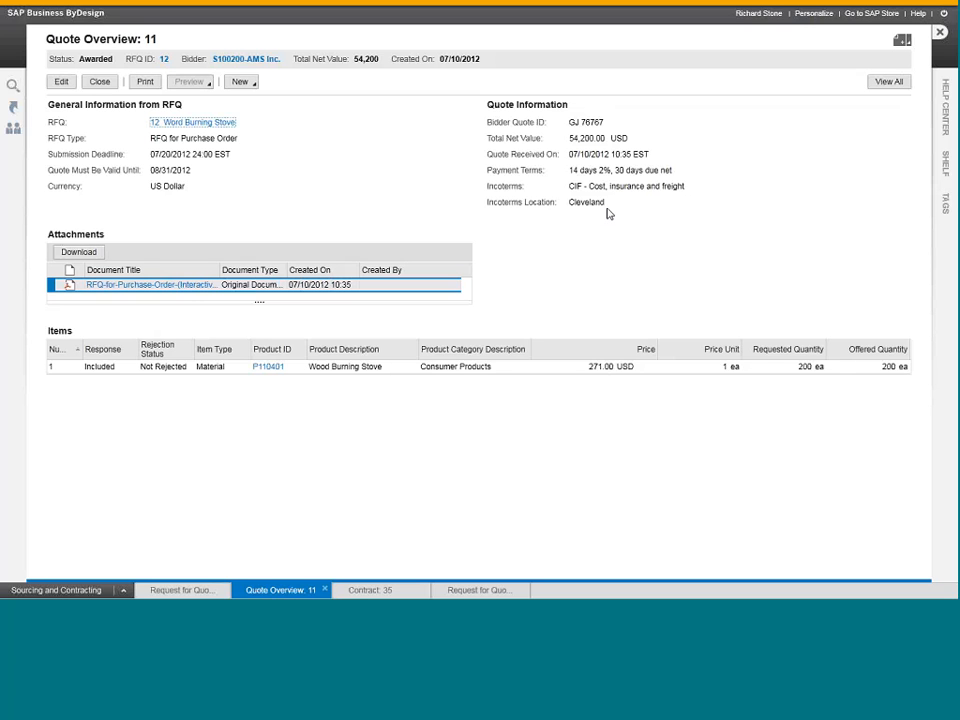
click(100, 82)
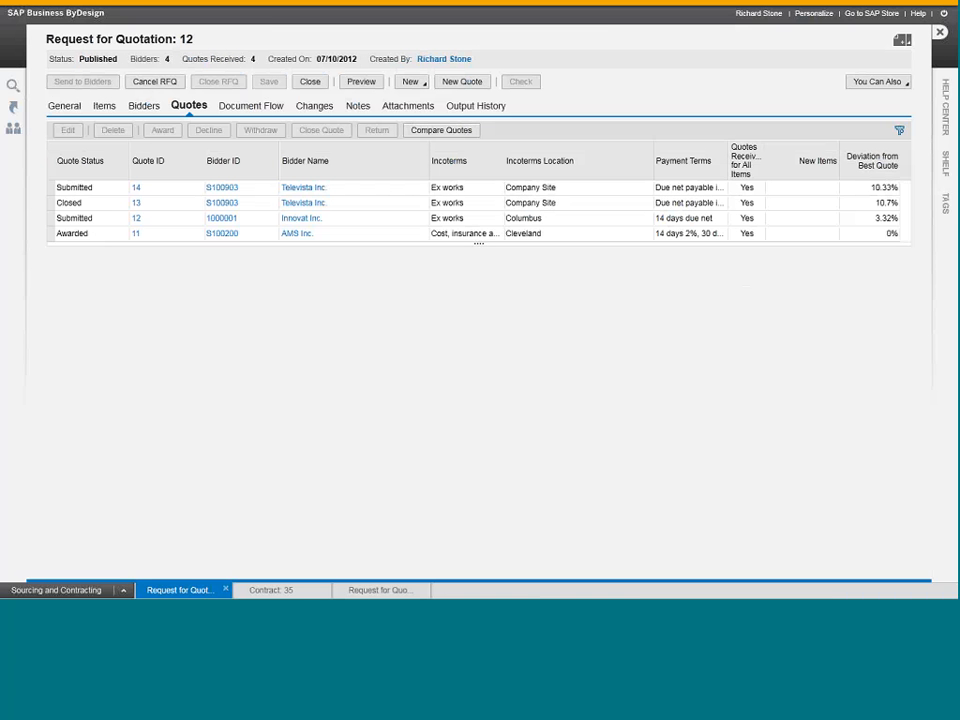
Check the quotes' deviation from the best quote and compare all bidders' quotes side by side.
click(886, 204)
click(890, 235)
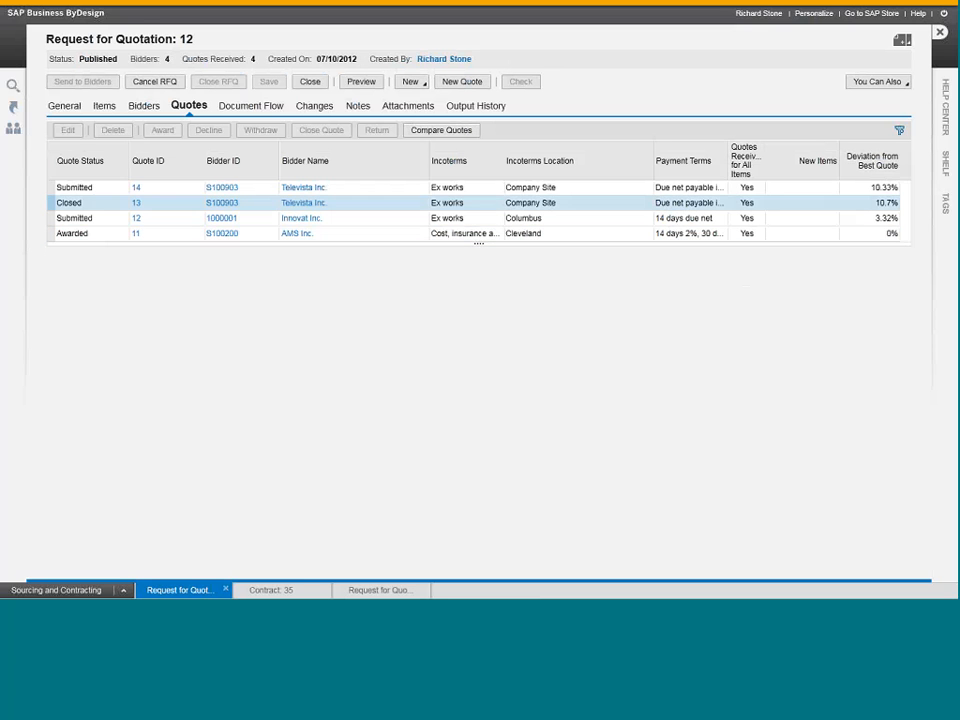
click(440, 130)
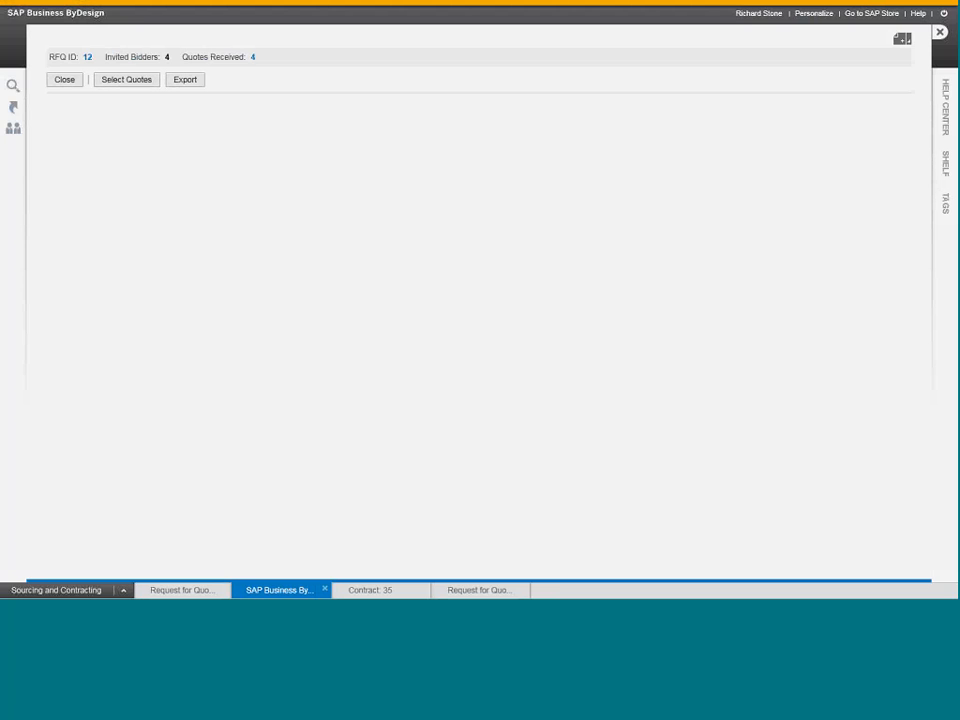
click(516, 169)
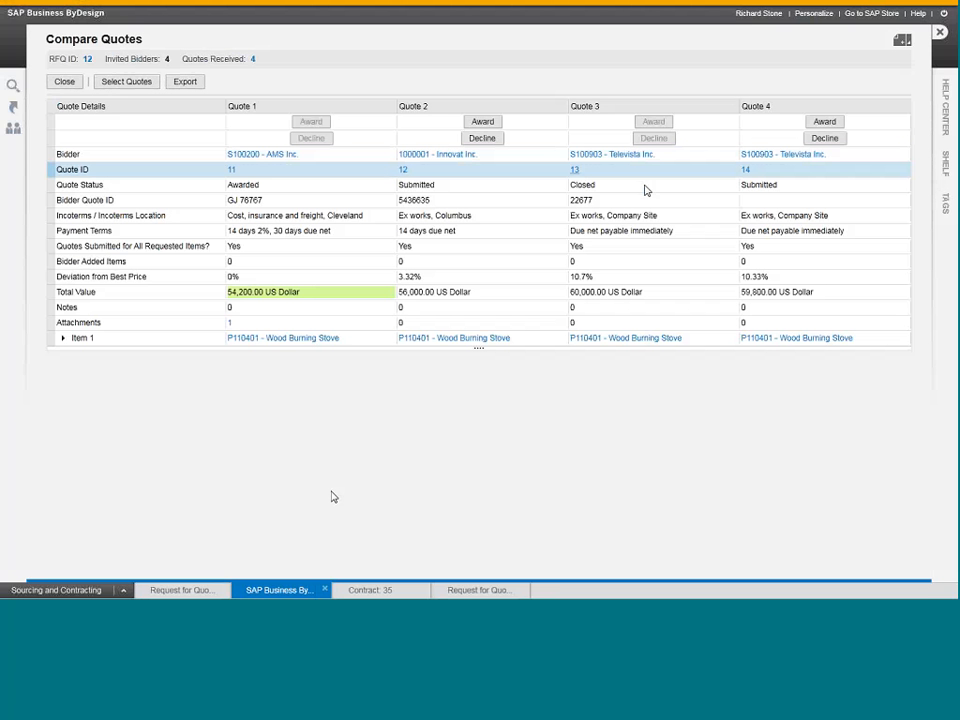
click(233, 188)
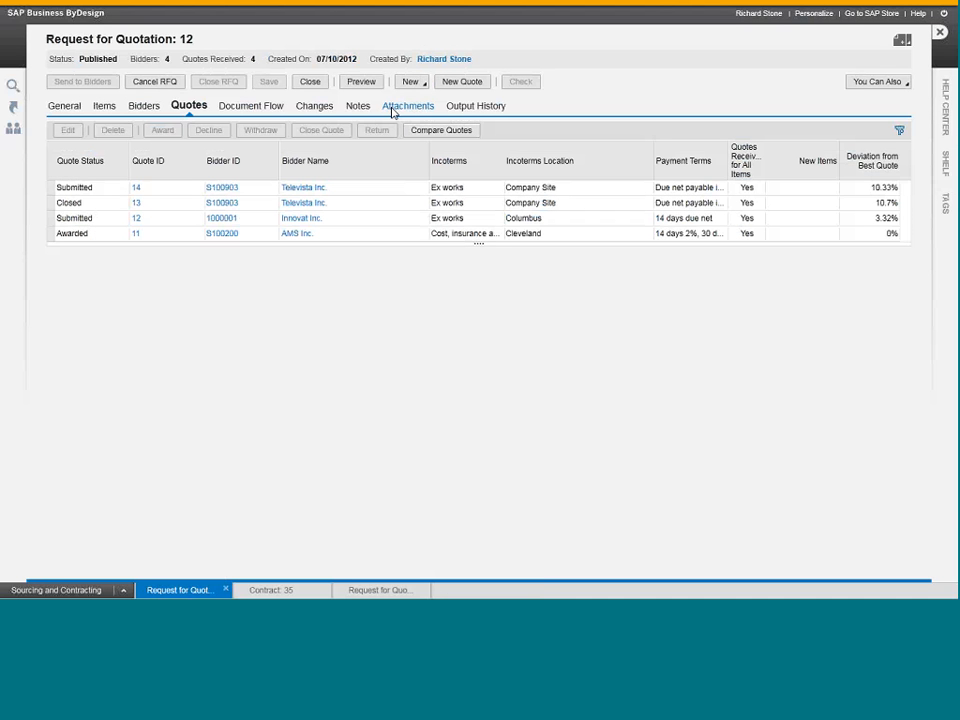
Review the RFQ's document flow at a reduced zoom, and close the RFQ.
click(292, 114)
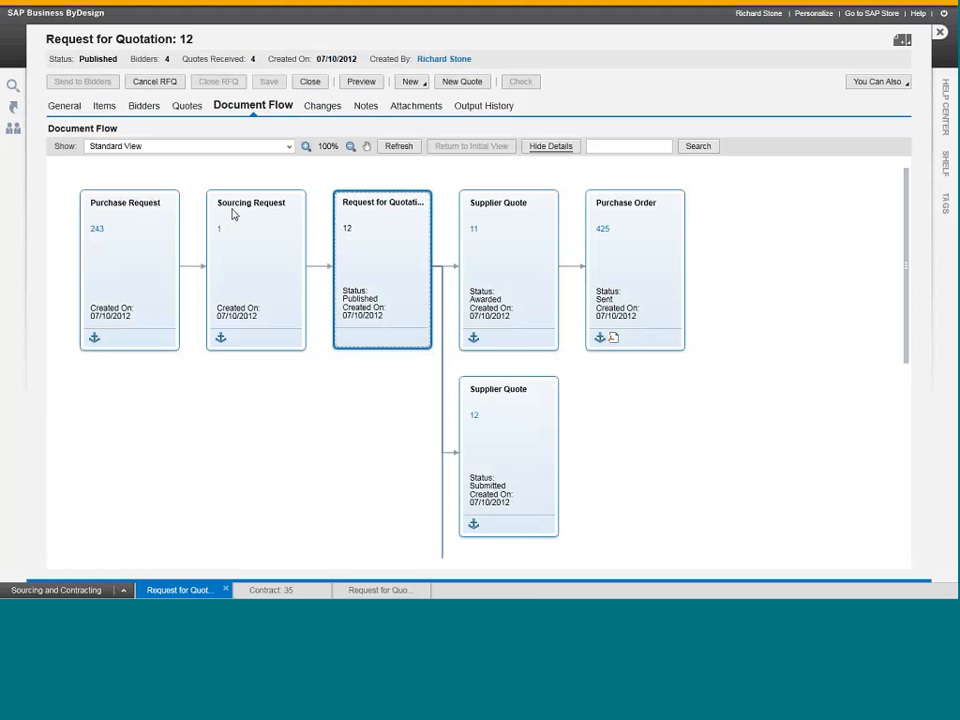
click(350, 147)
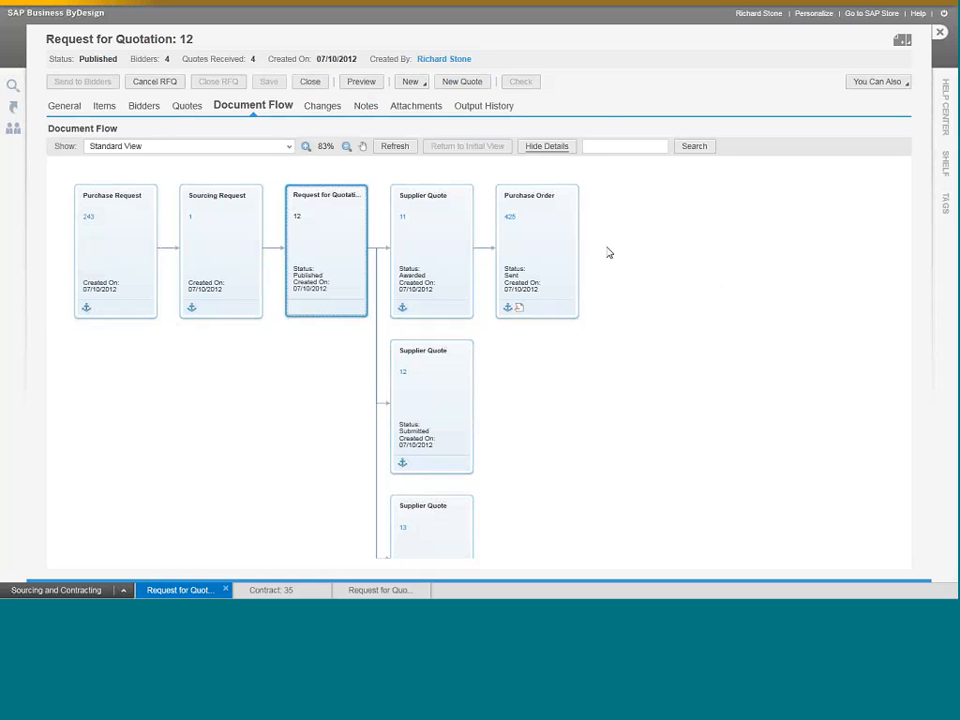
click(940, 32)
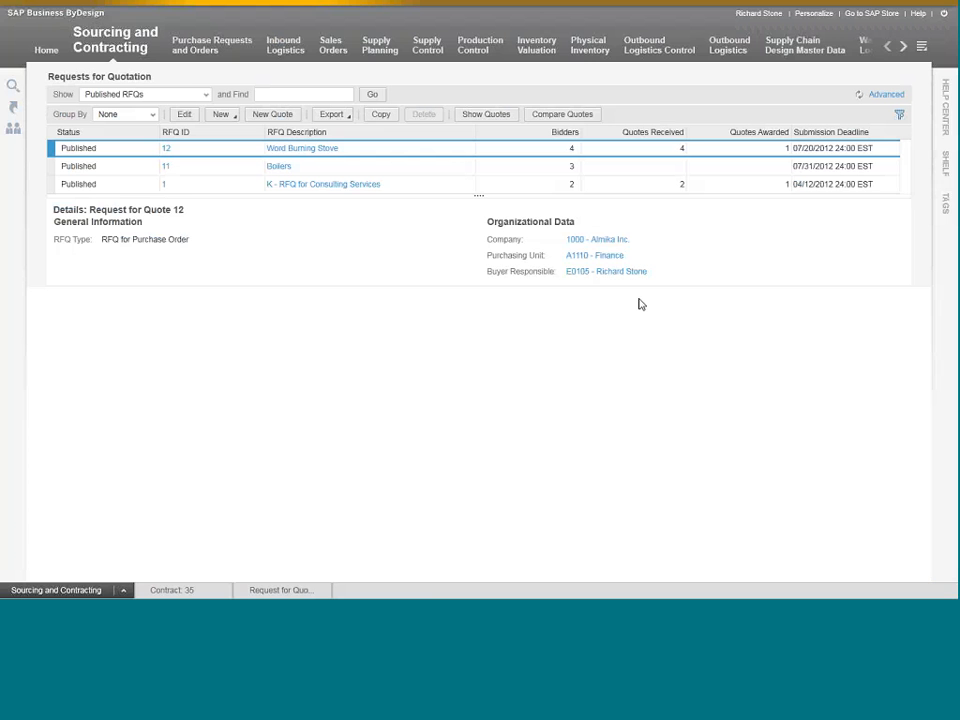
Open contract 35 for Boilers and review its general data, its items and the release history of Combi 110e.
click(183, 592)
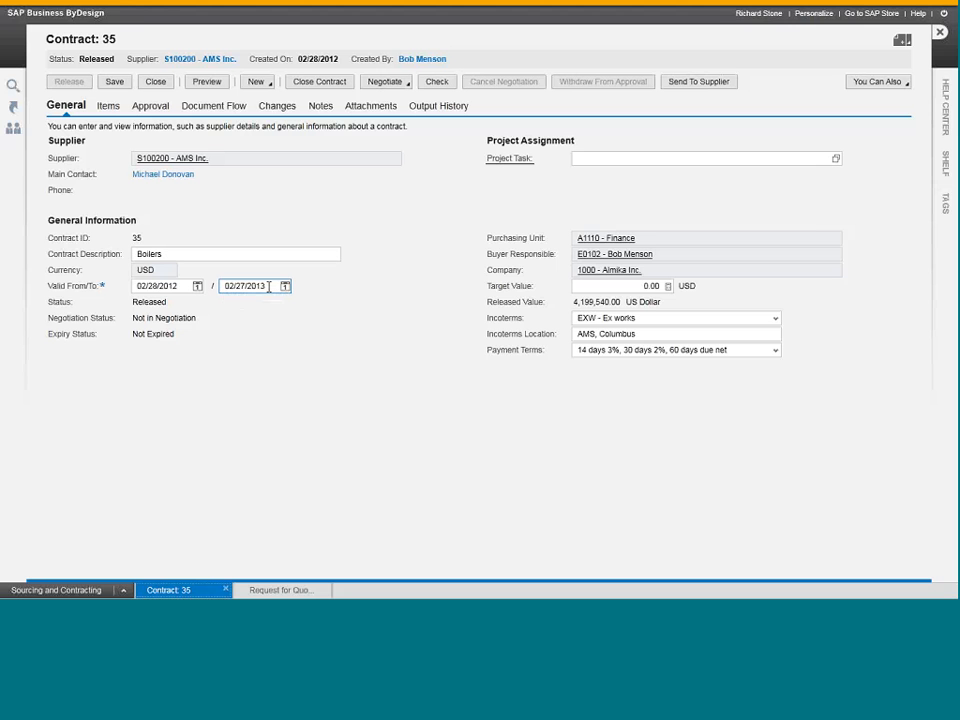
click(107, 106)
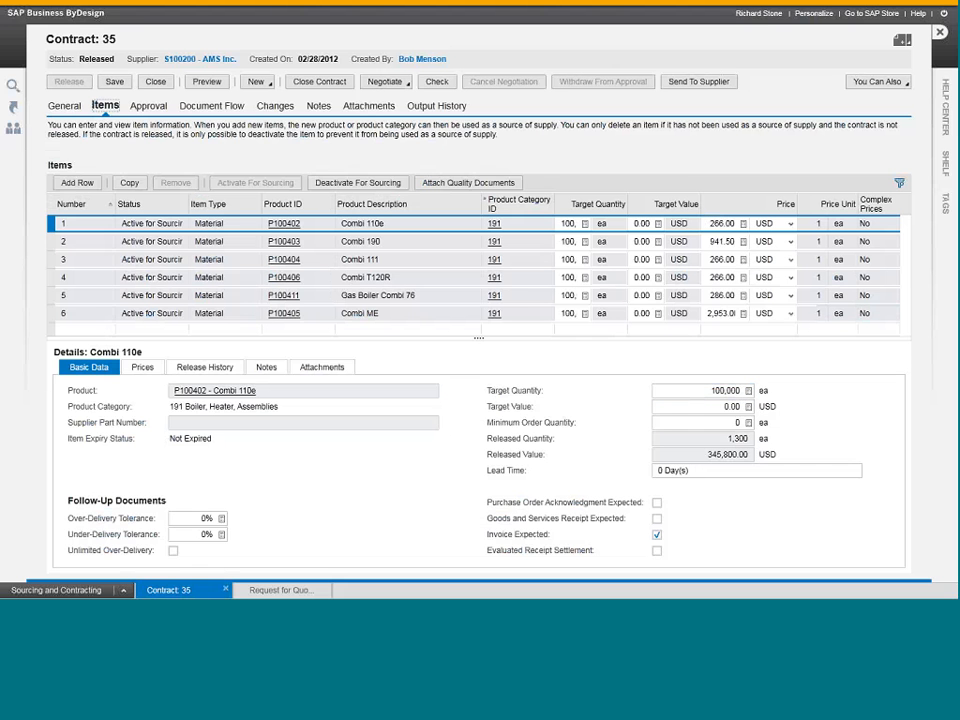
click(200, 368)
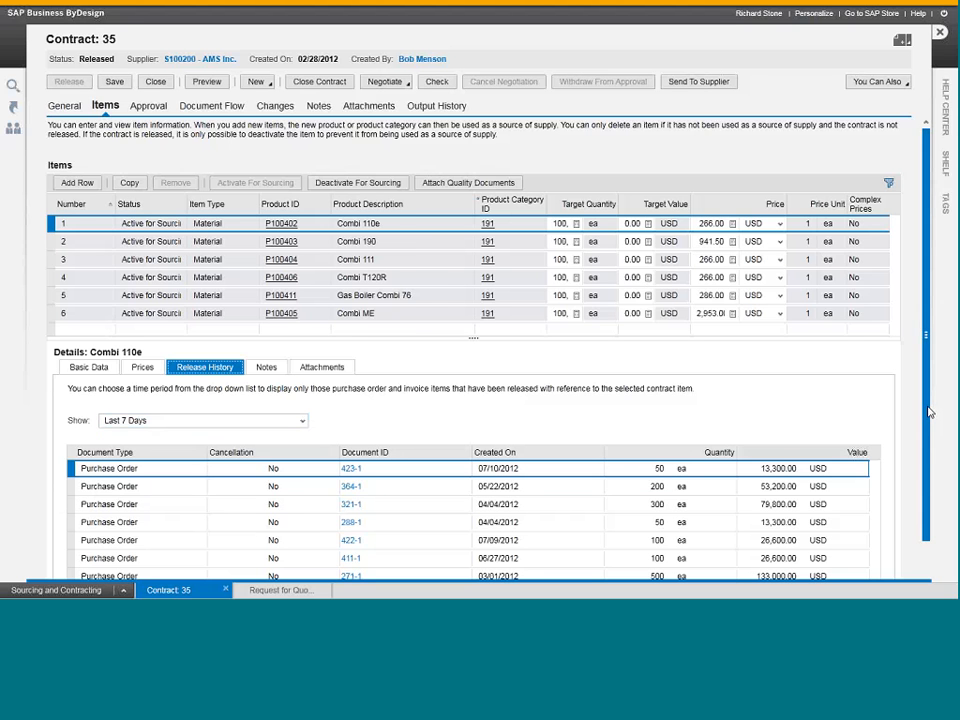
scroll(930, 467, down, 1)
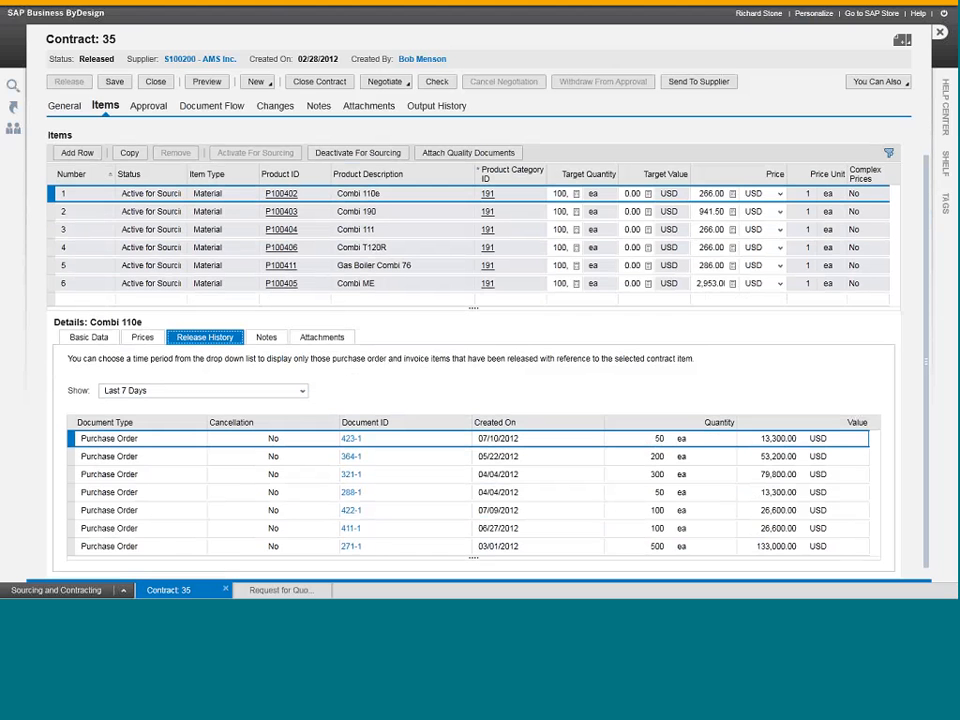
click(71, 337)
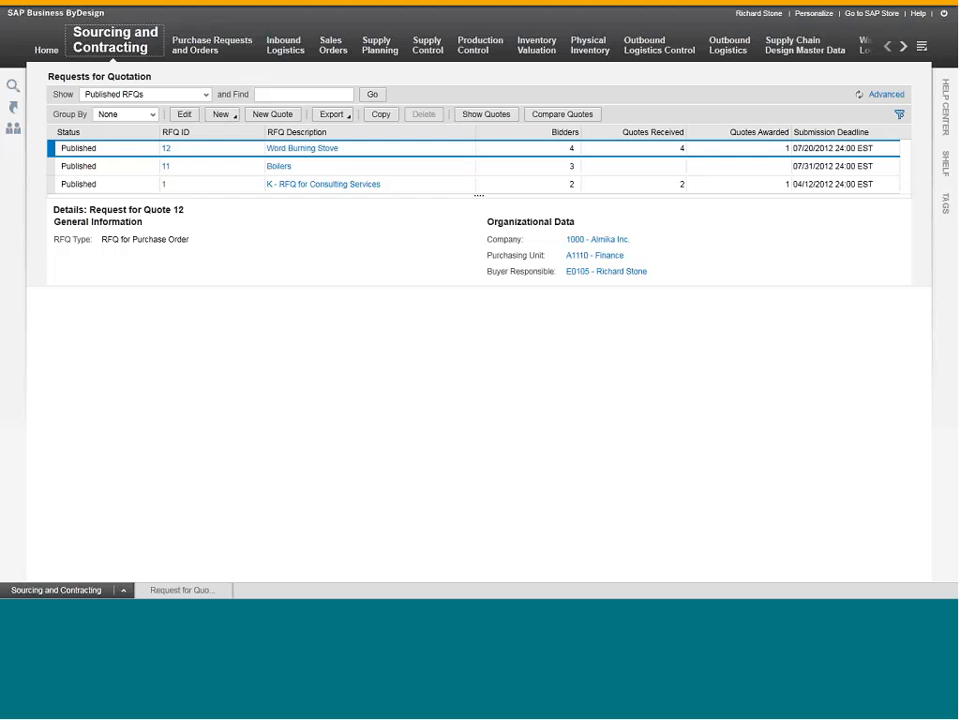
List the recently changed purchase orders, and review the overview of the sent AMS Inc. order before closing it.
click(198, 52)
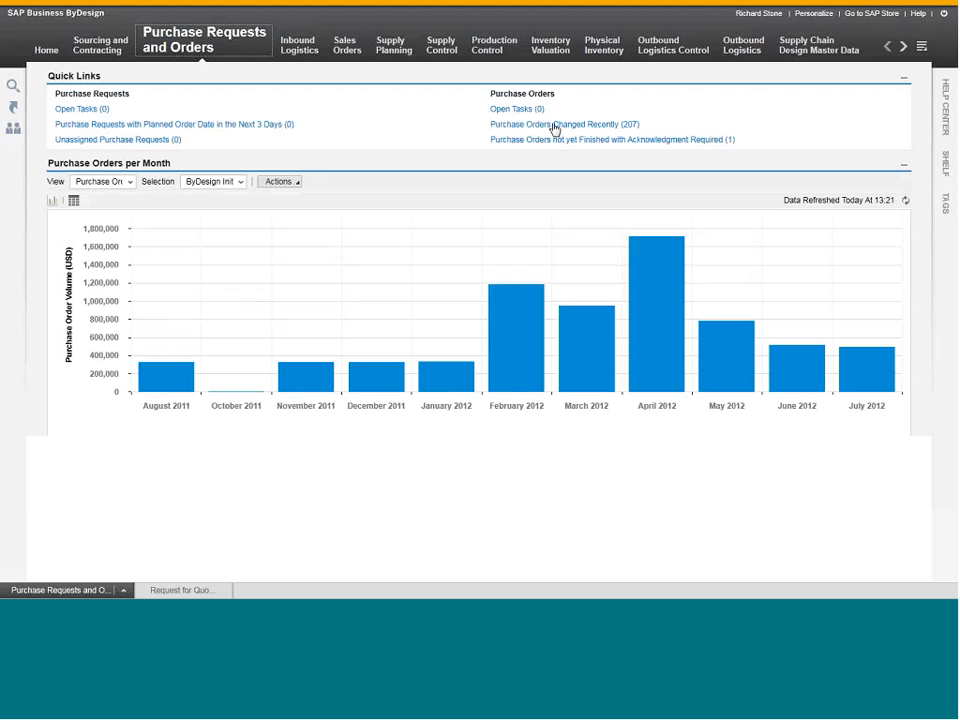
click(537, 128)
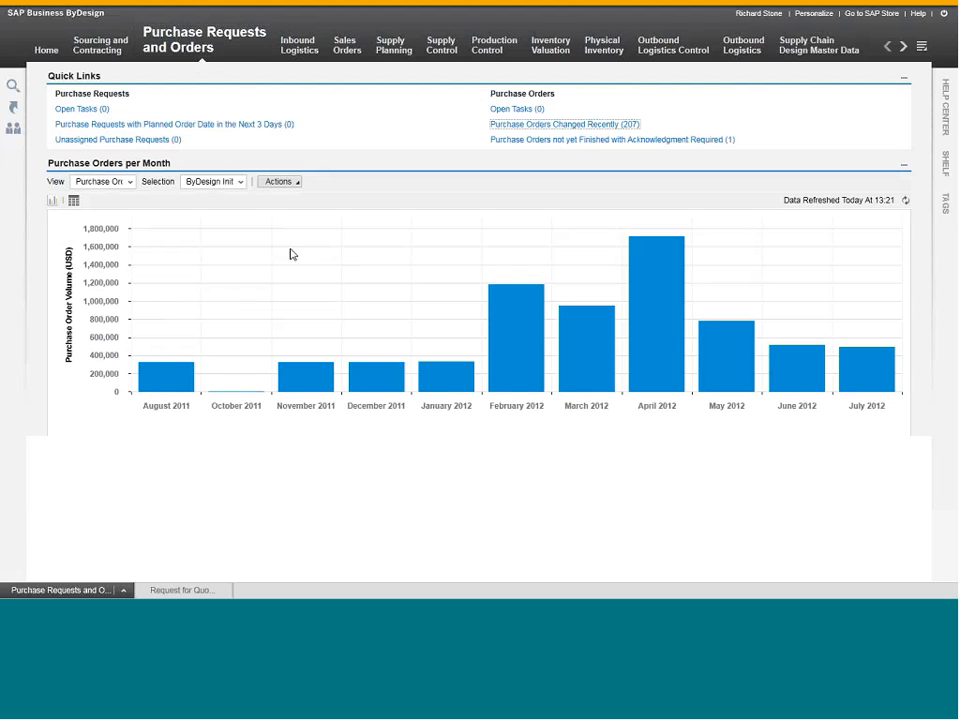
click(530, 128)
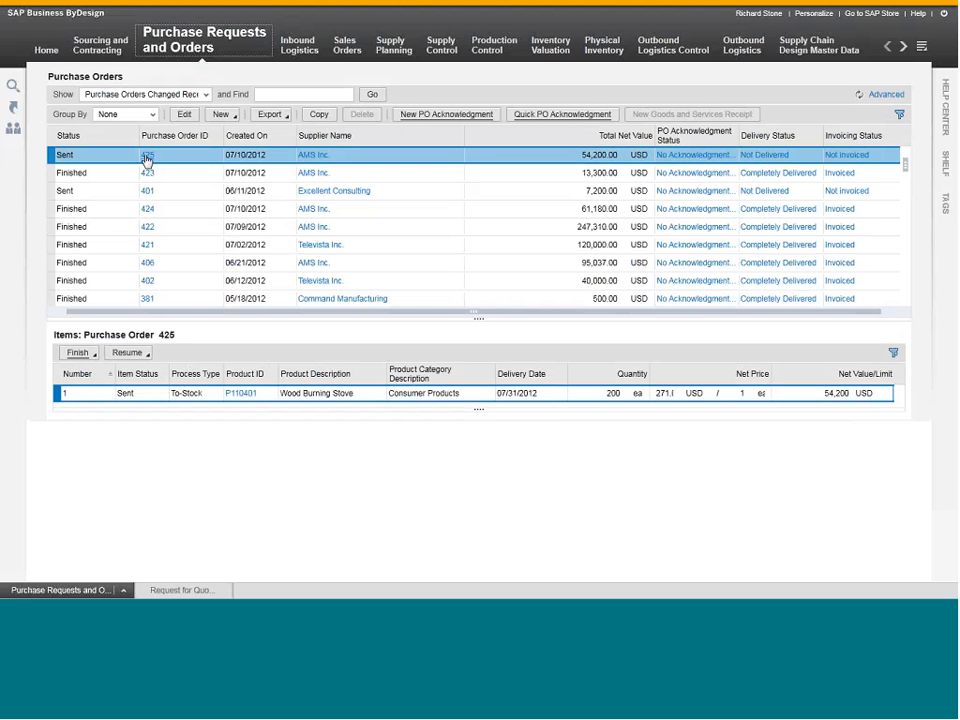
click(147, 159)
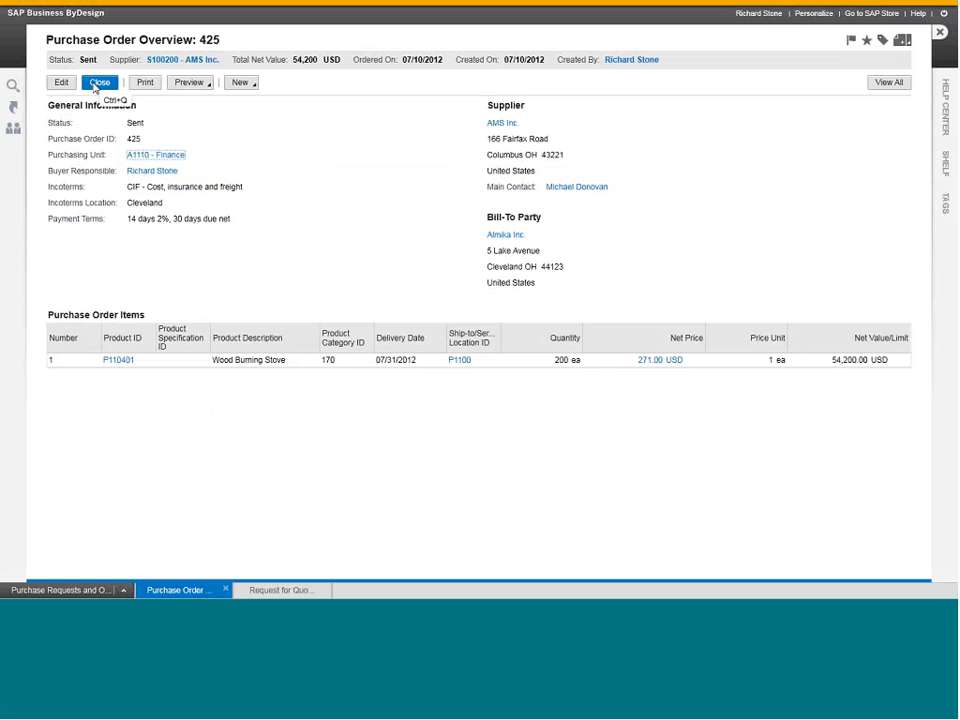
click(96, 86)
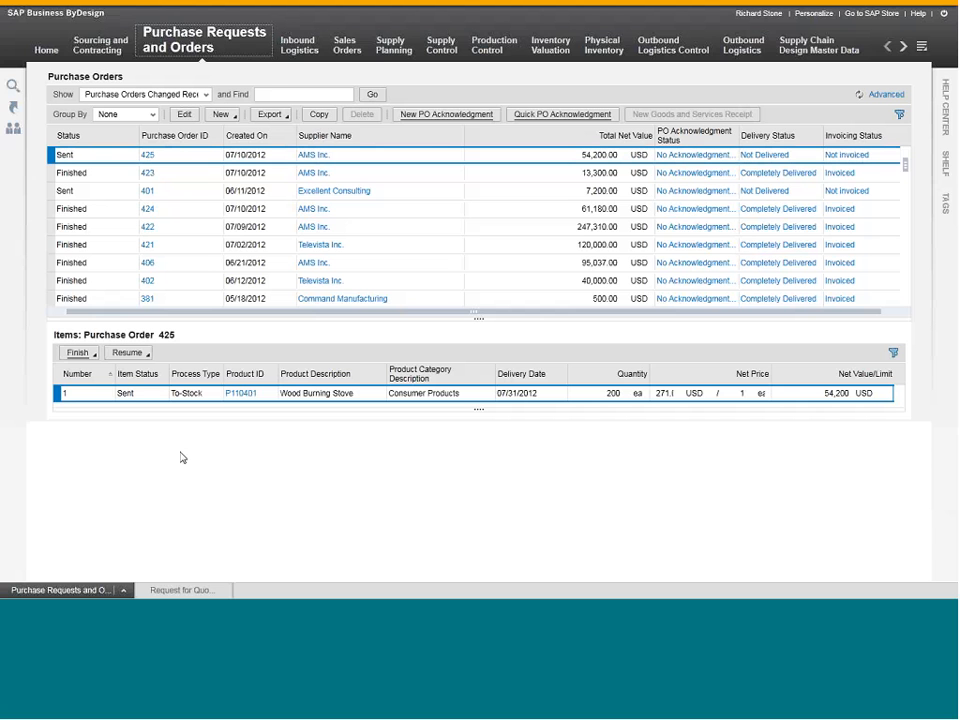
Show the open purchase orders in Inbound Logistics.
mouse_move(296, 46)
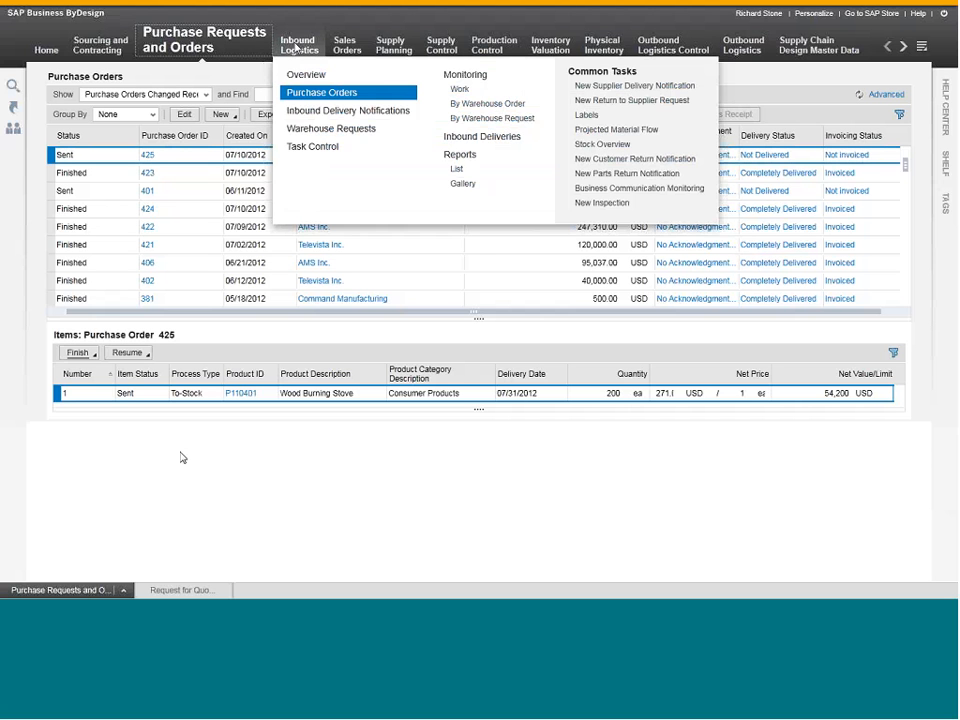
click(296, 52)
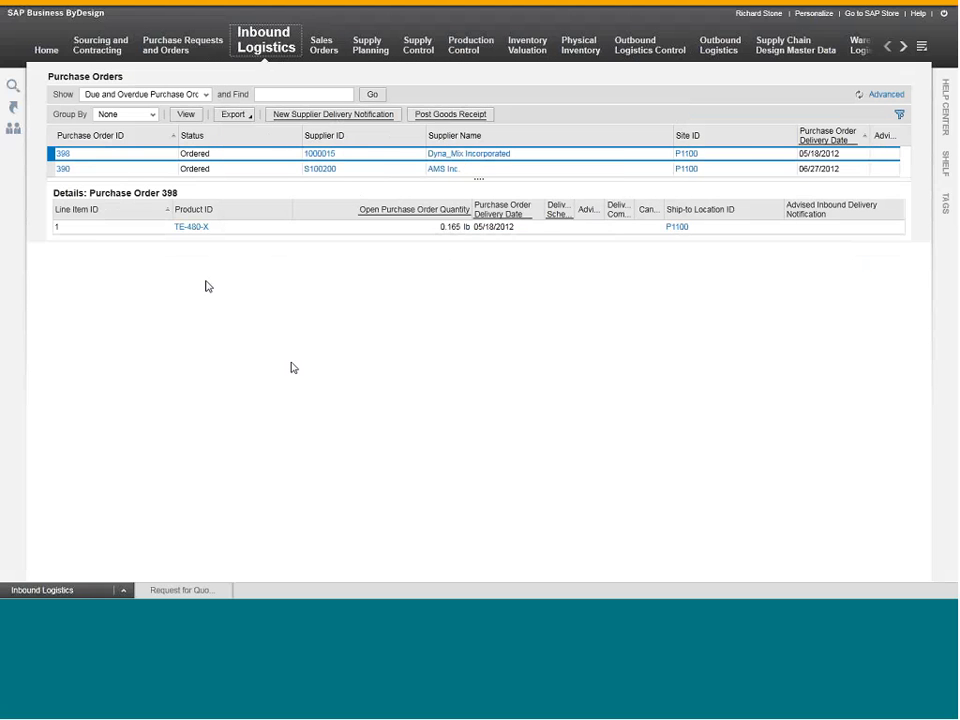
click(118, 94)
click(110, 124)
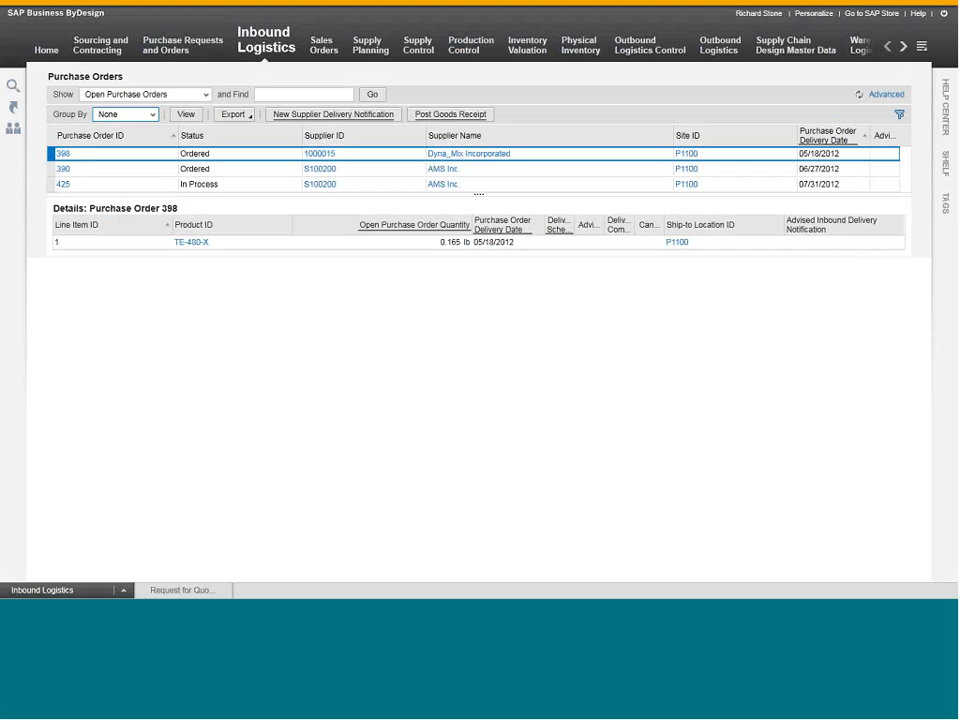
Post the goods receipt for the AMS Inc. purchase order due 07/31/2012, using delivery notification ID 534545 and an actual quantity of 200.
click(48, 184)
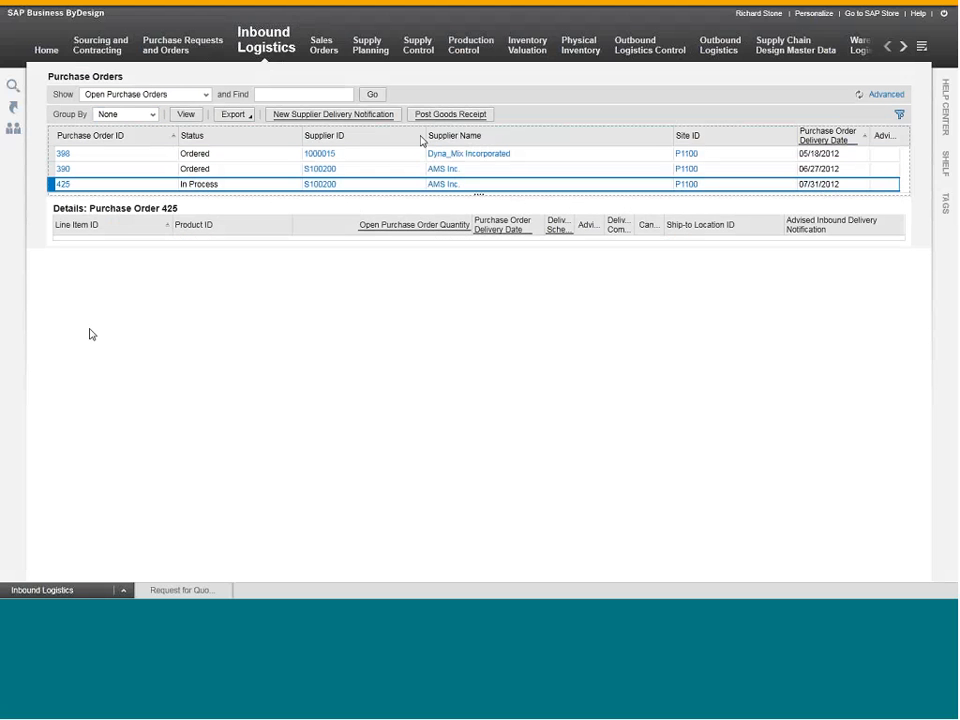
click(450, 117)
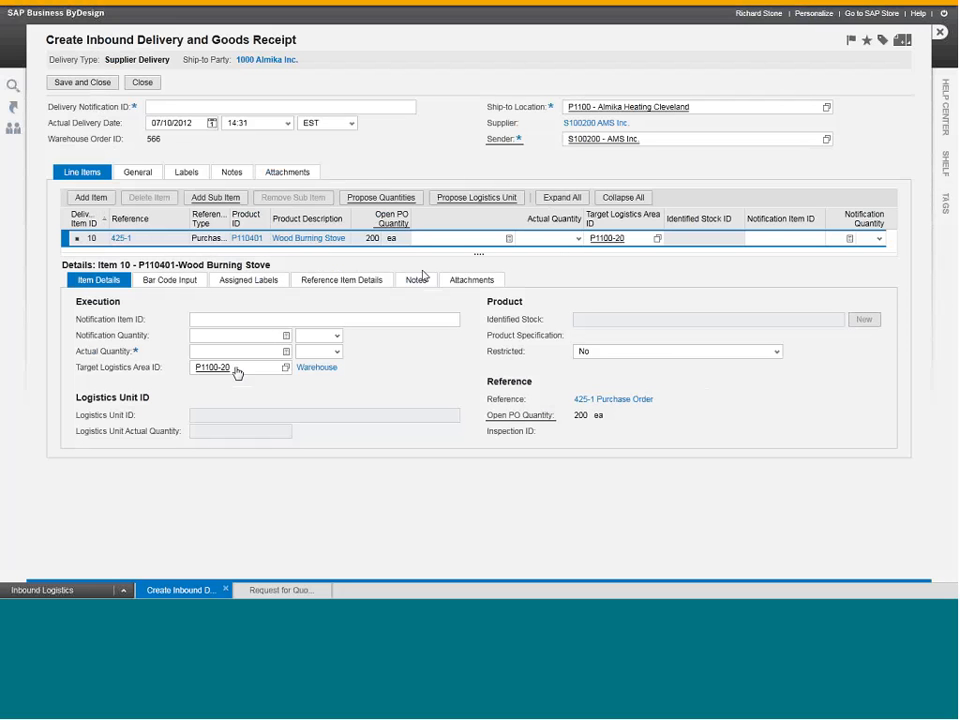
click(209, 106)
text(I4545)
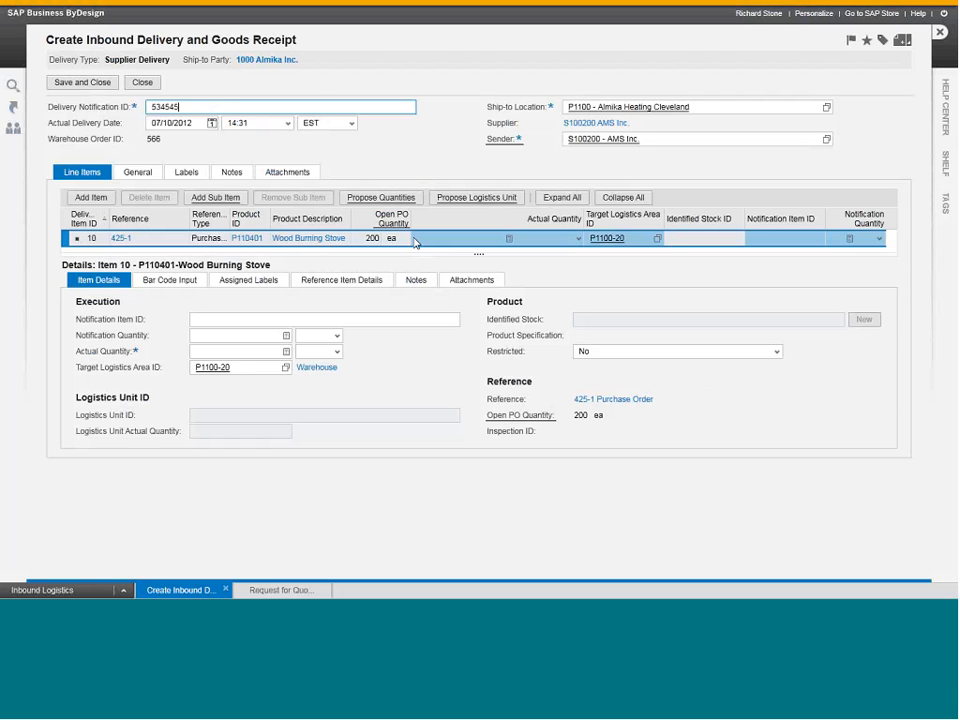
click(463, 243)
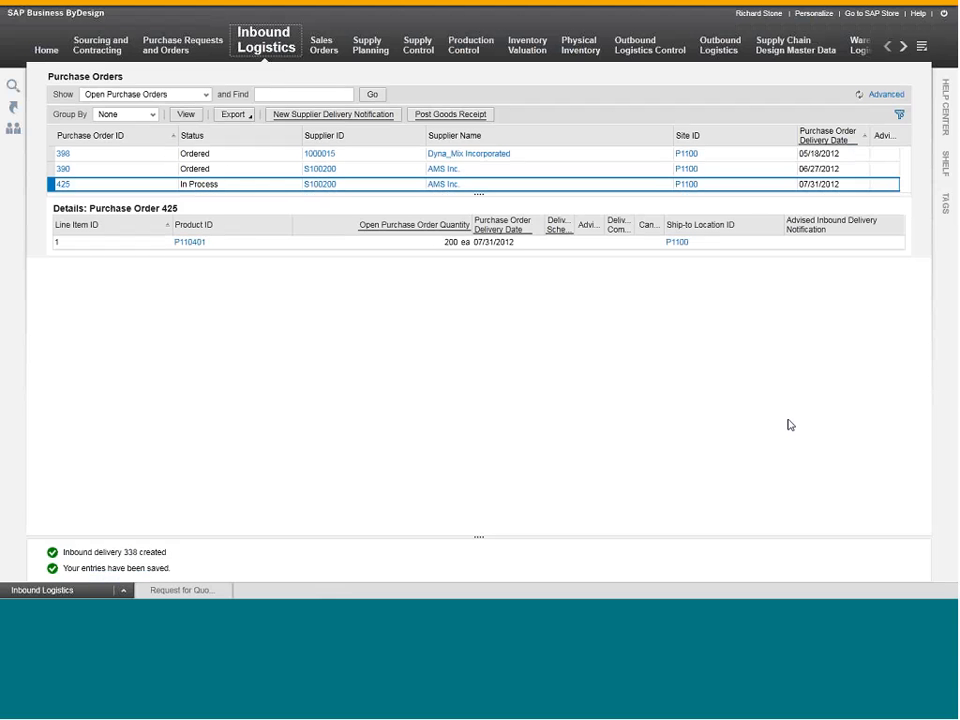
Switch to the other SAP Business ByDesign session with Supplier Invoicing, and refresh the list of all orders to be invoiced.
mouse_move(874, 9)
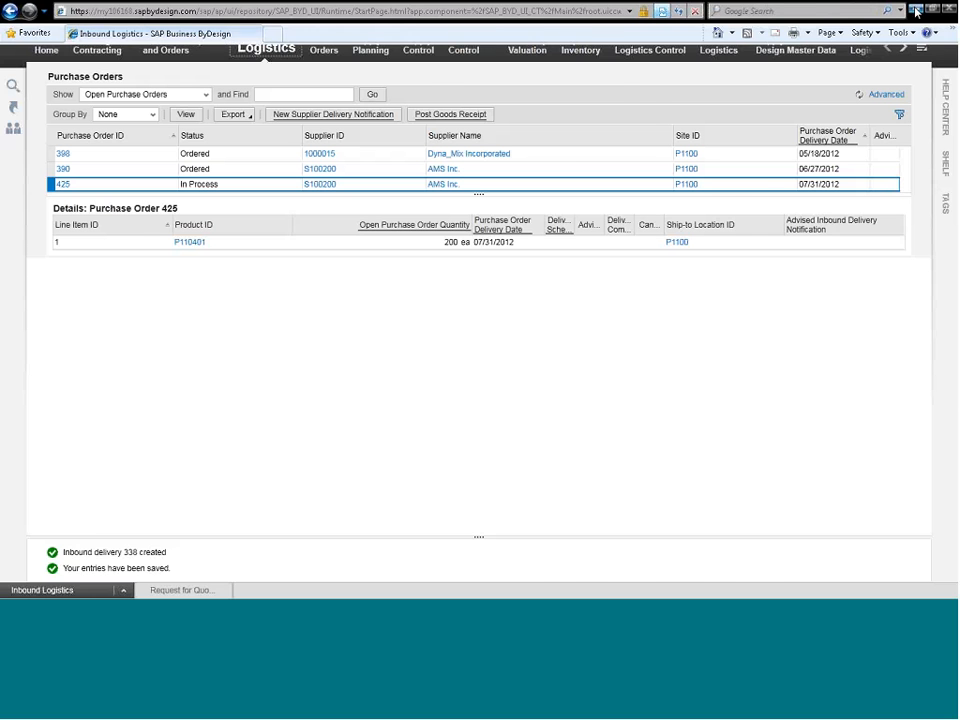
click(916, 10)
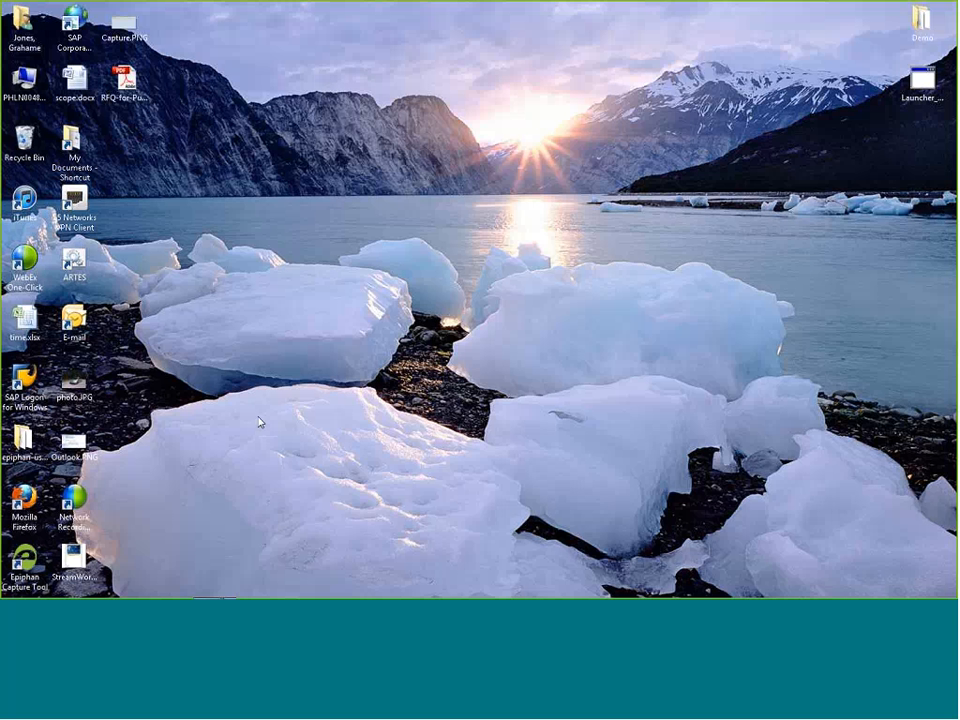
mouse_move(172, 580)
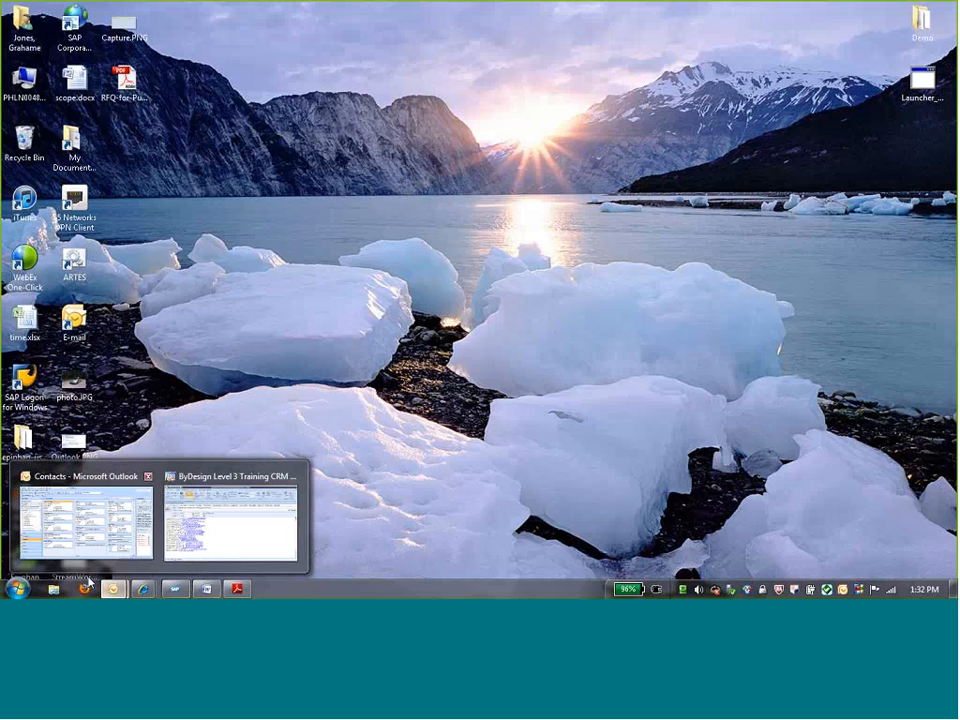
mouse_move(144, 588)
click(84, 518)
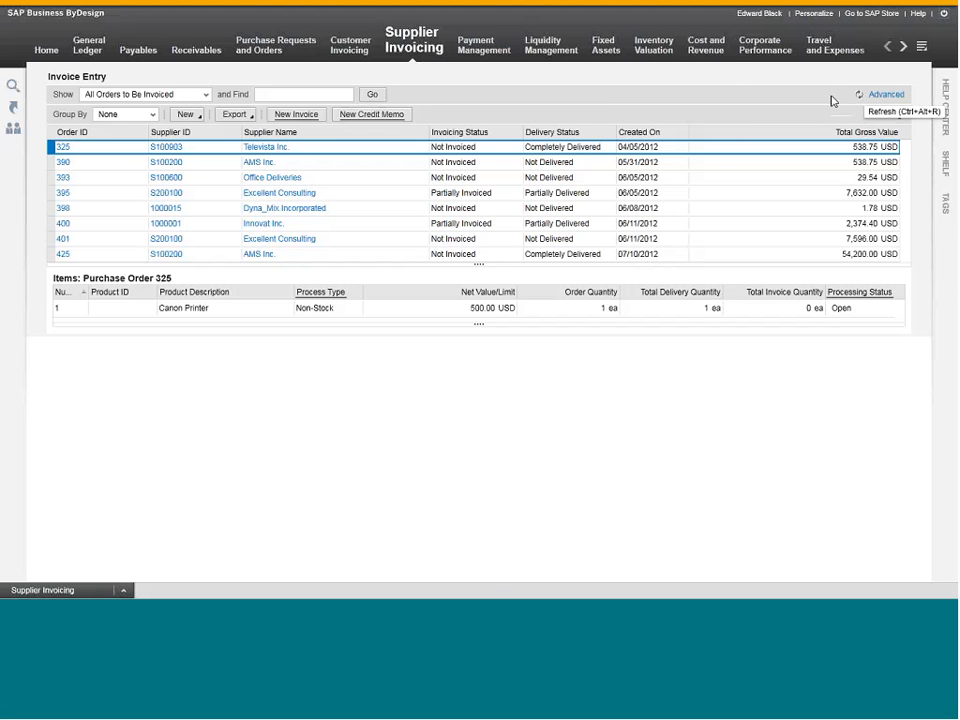
click(858, 95)
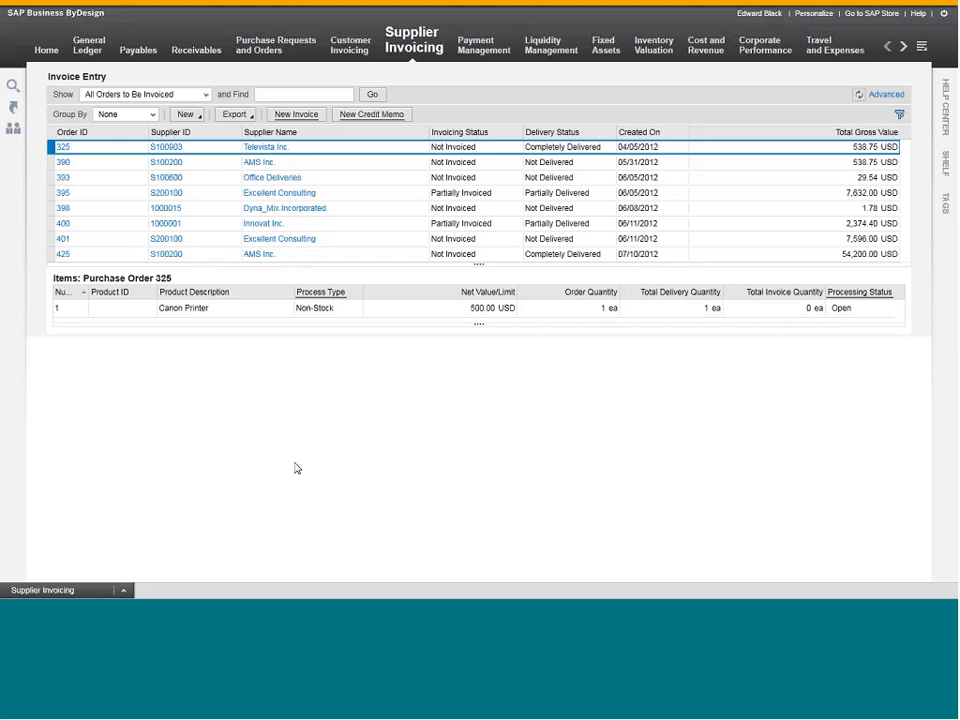
Create an invoice for the completely delivered AMS Inc. order, with external document ID 67568679 and invoice date 07/10/2012.
click(250, 254)
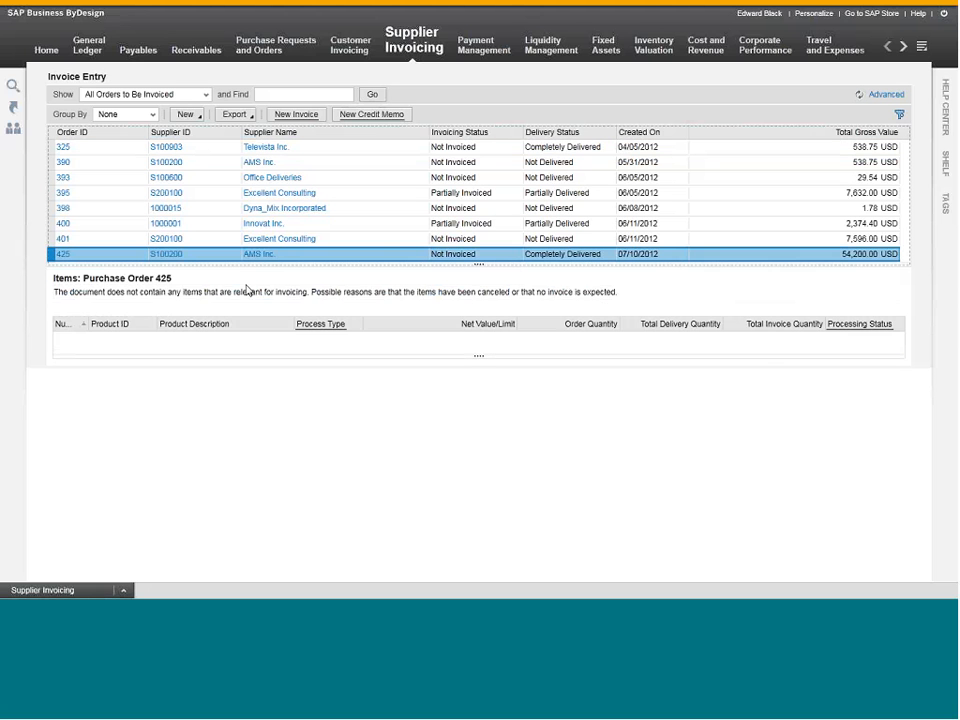
click(291, 117)
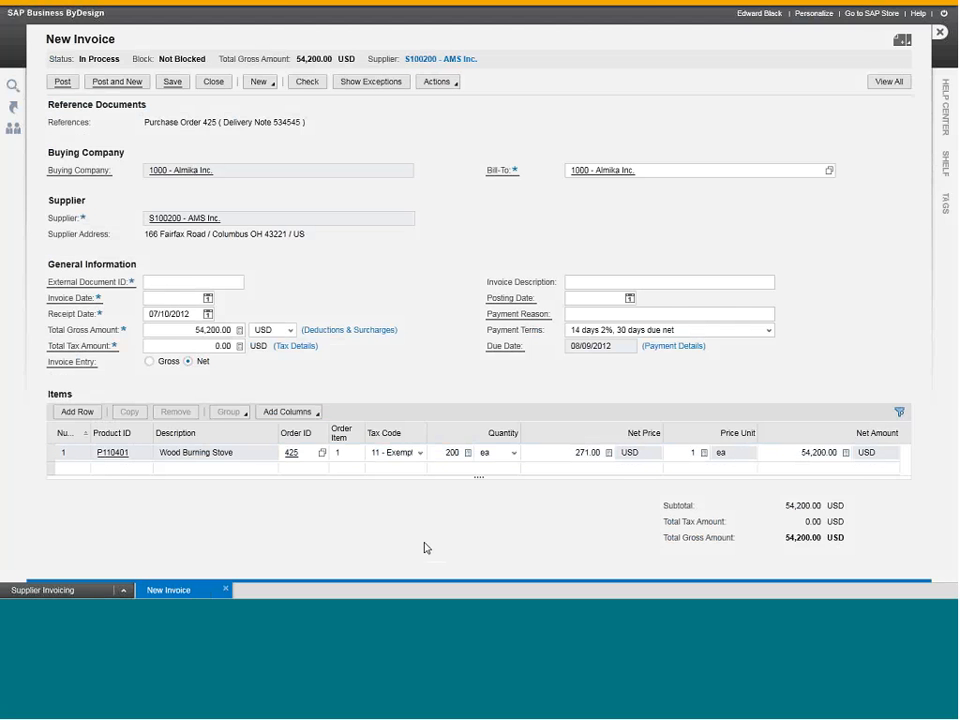
click(188, 281)
text(67568679)
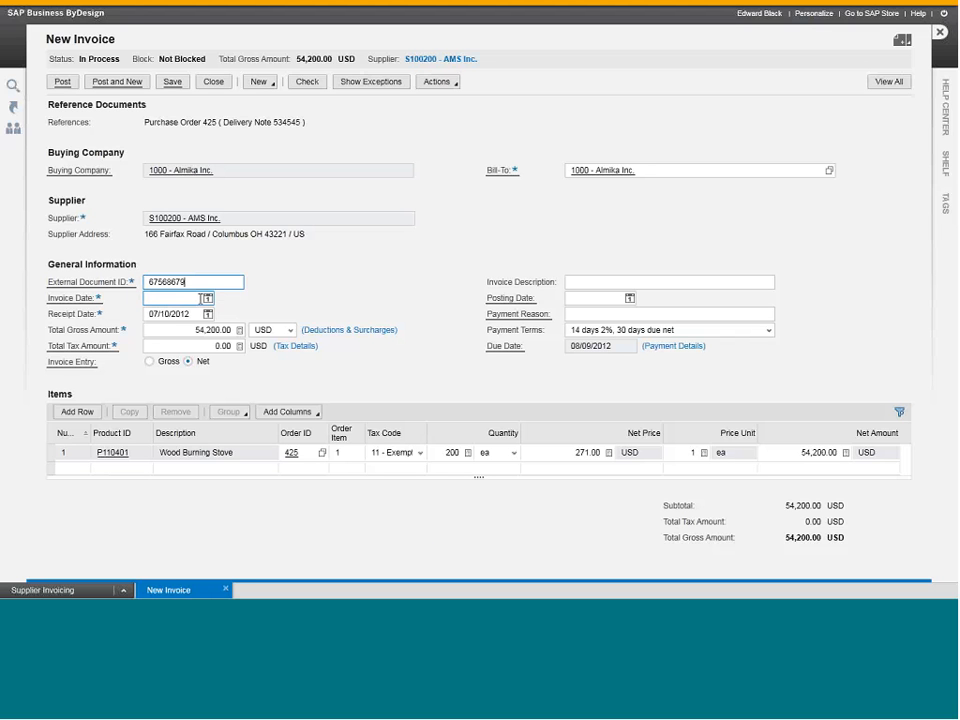
click(205, 298)
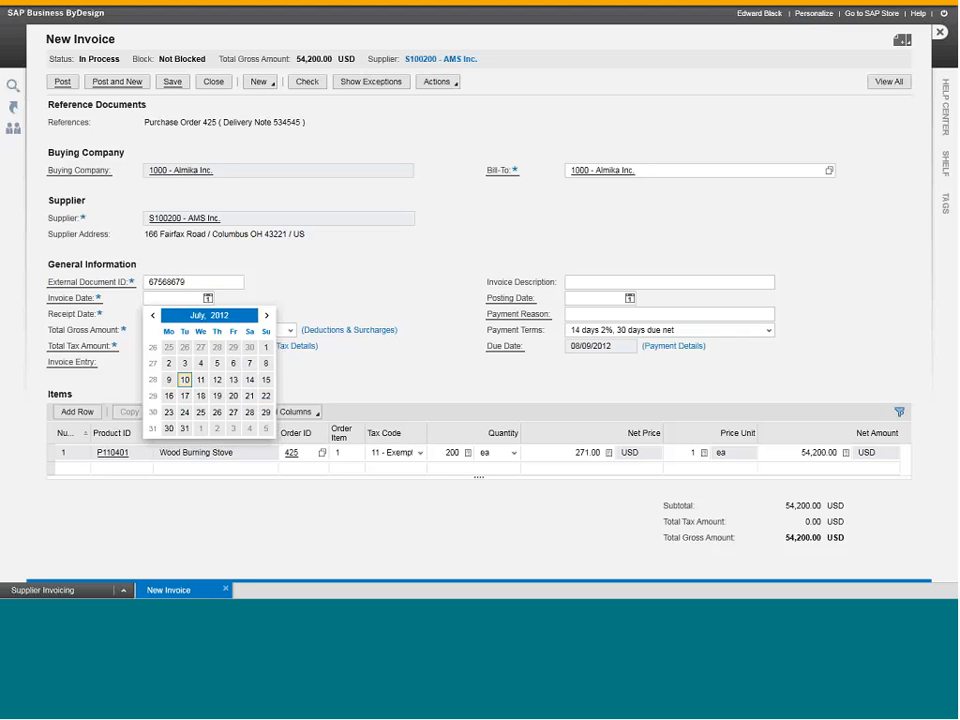
click(157, 376)
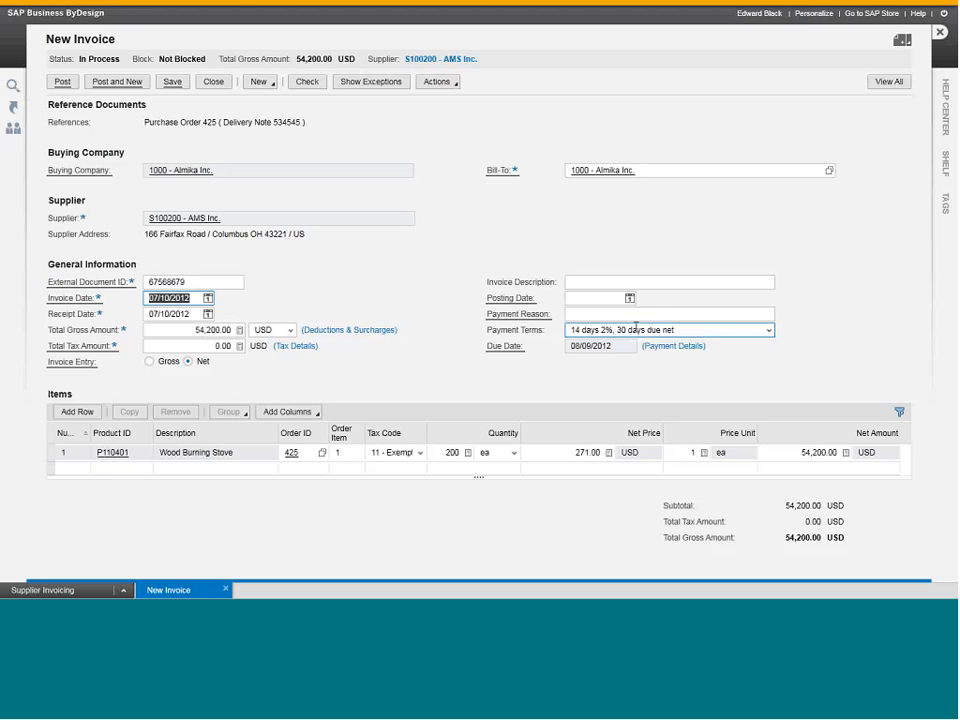
Set the Wood Burning Stove item's net price to 280 USD and recalculate the invoice's total amounts.
click(596, 455)
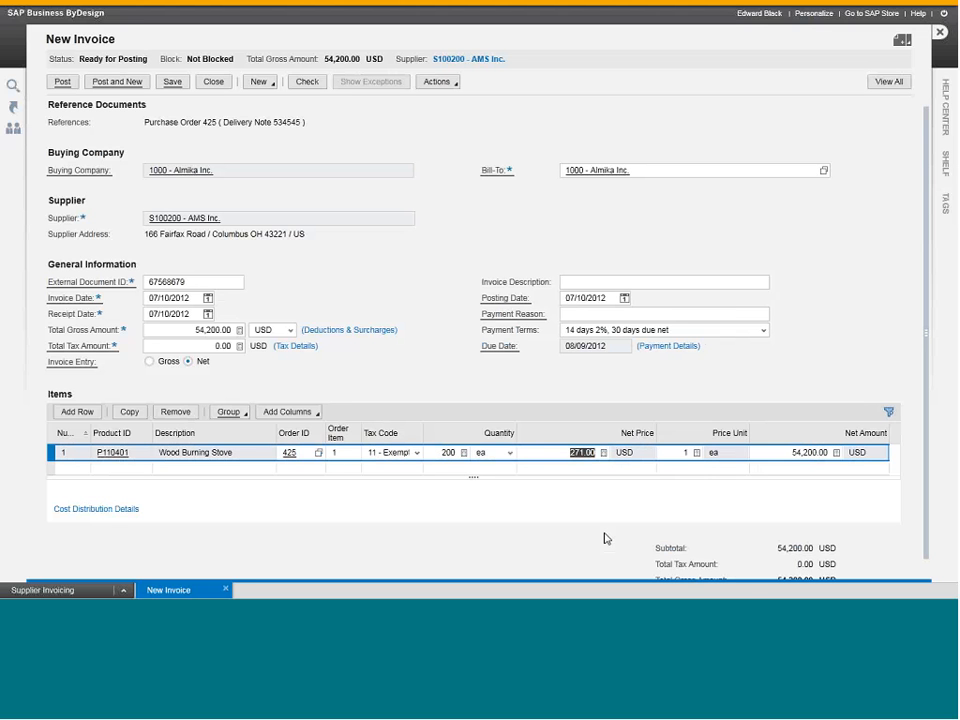
text(280)
key(Return)
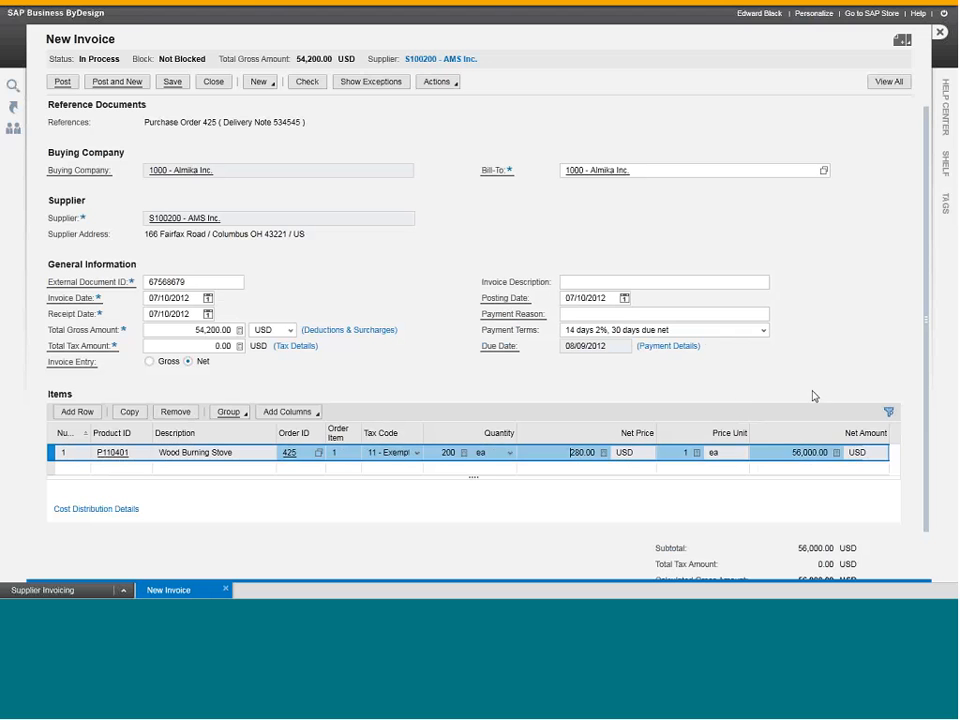
click(437, 81)
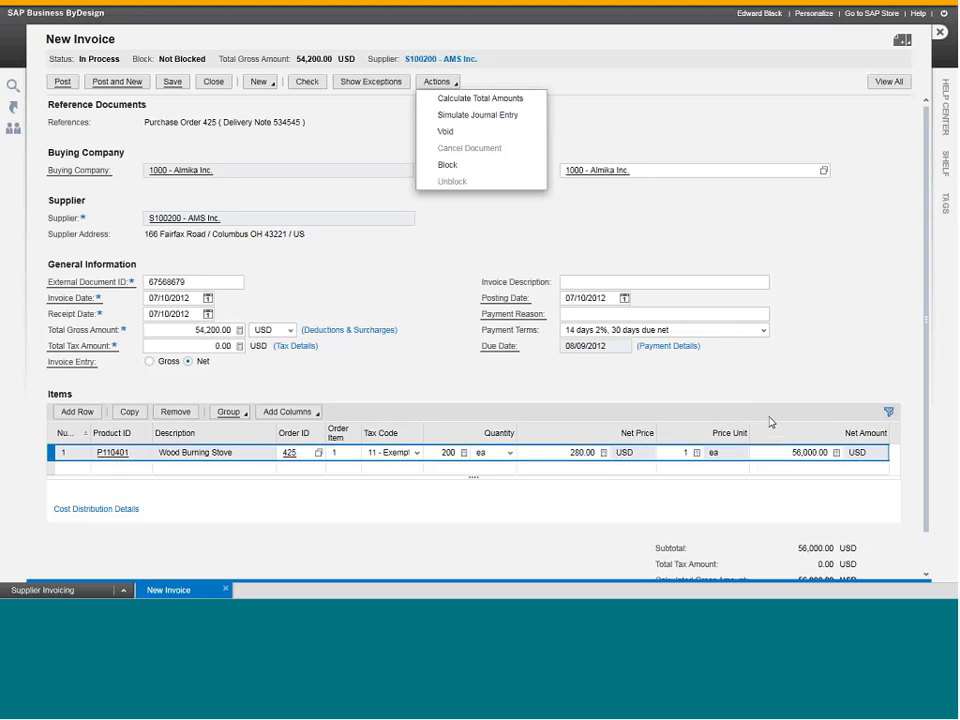
click(507, 100)
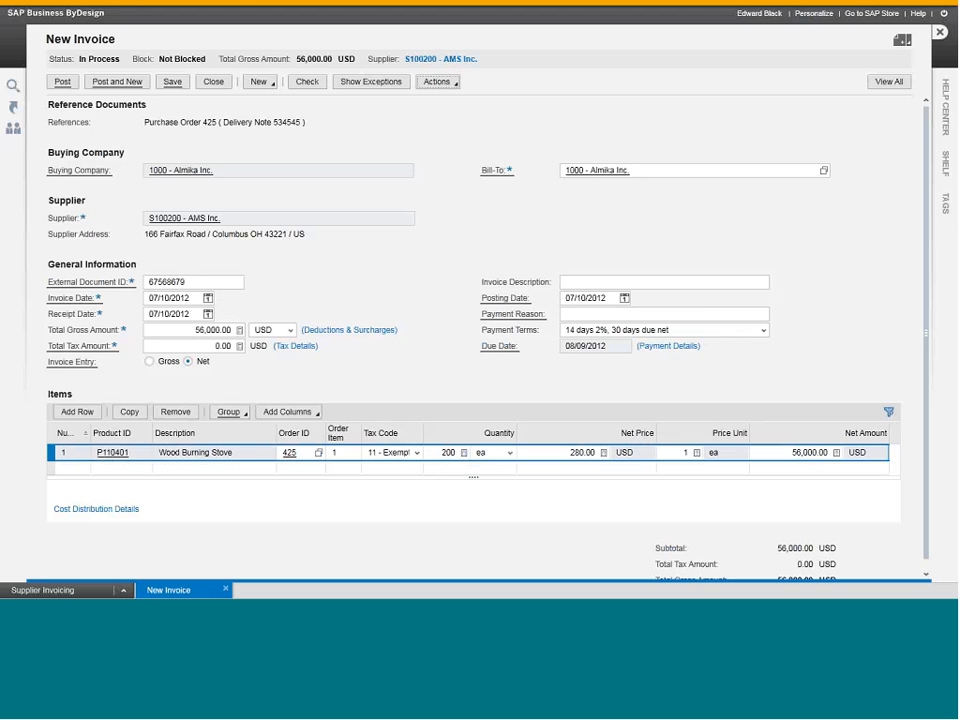
Check the invoice for exceptions, accept its price variance and post it for approval.
click(316, 83)
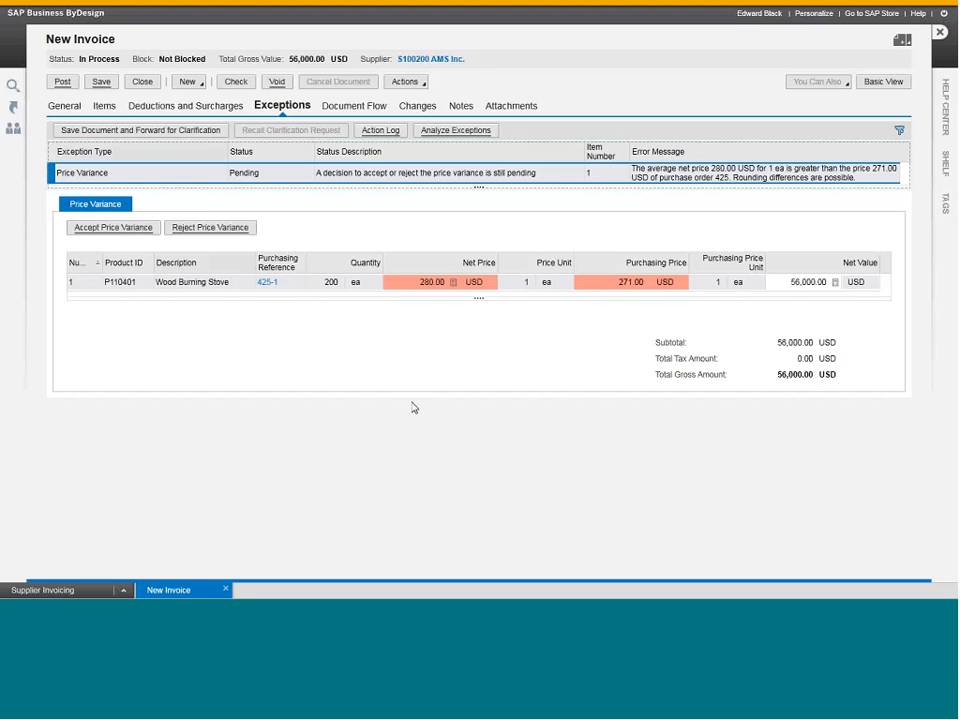
click(98, 228)
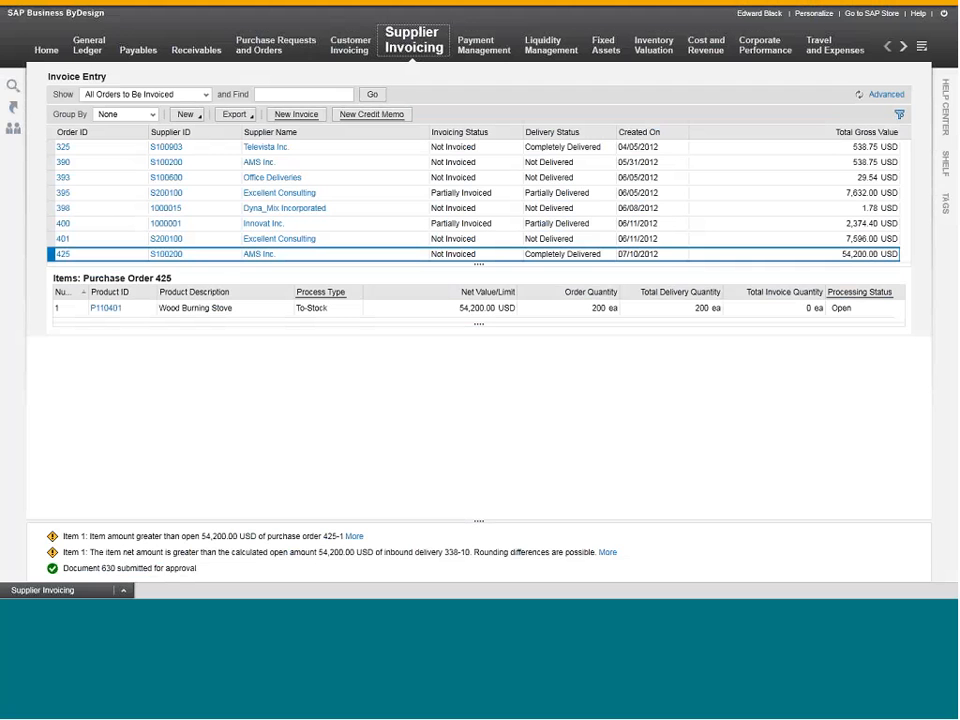
click(152, 572)
Open the automatic payments in Payables and view the payments in preparation.
mouse_move(135, 45)
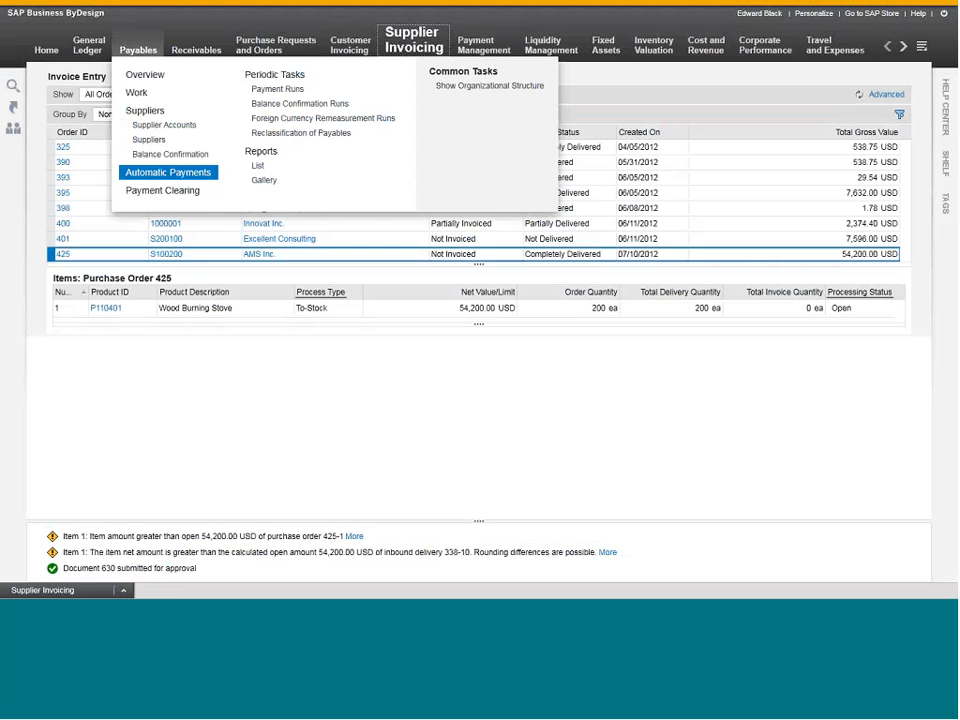
click(168, 172)
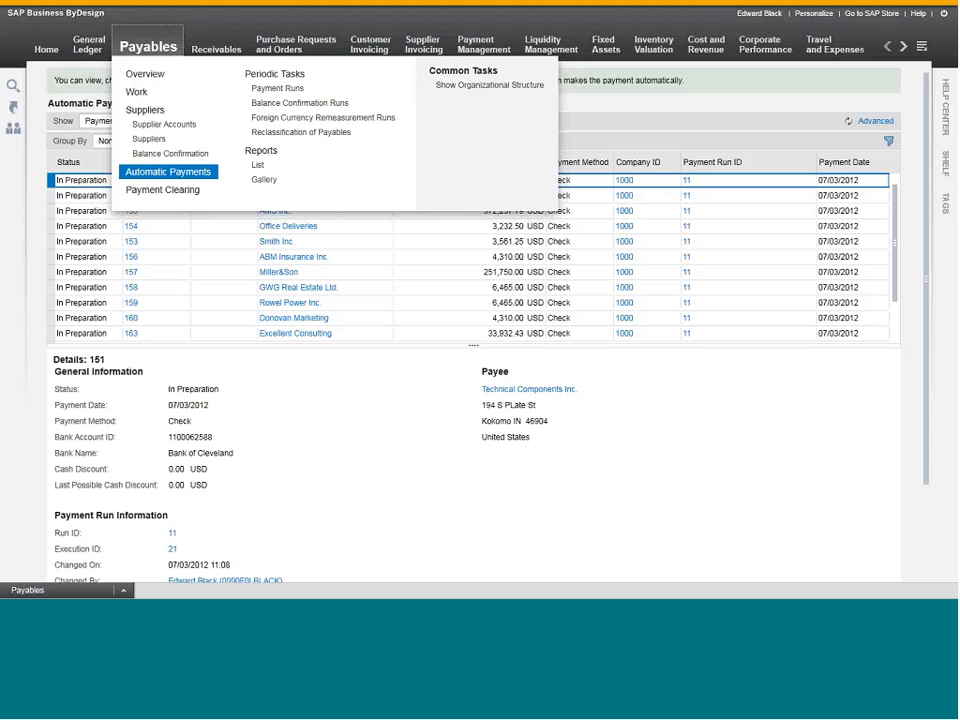
click(170, 173)
click(465, 182)
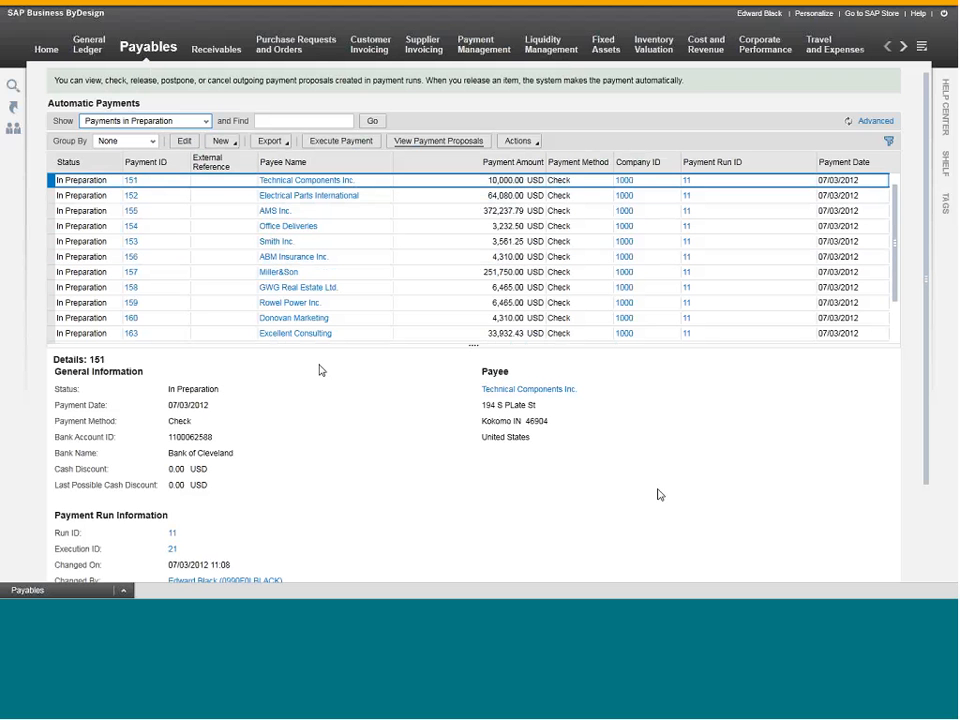
Execute the prepared check payment to Miller&Son.
click(54, 273)
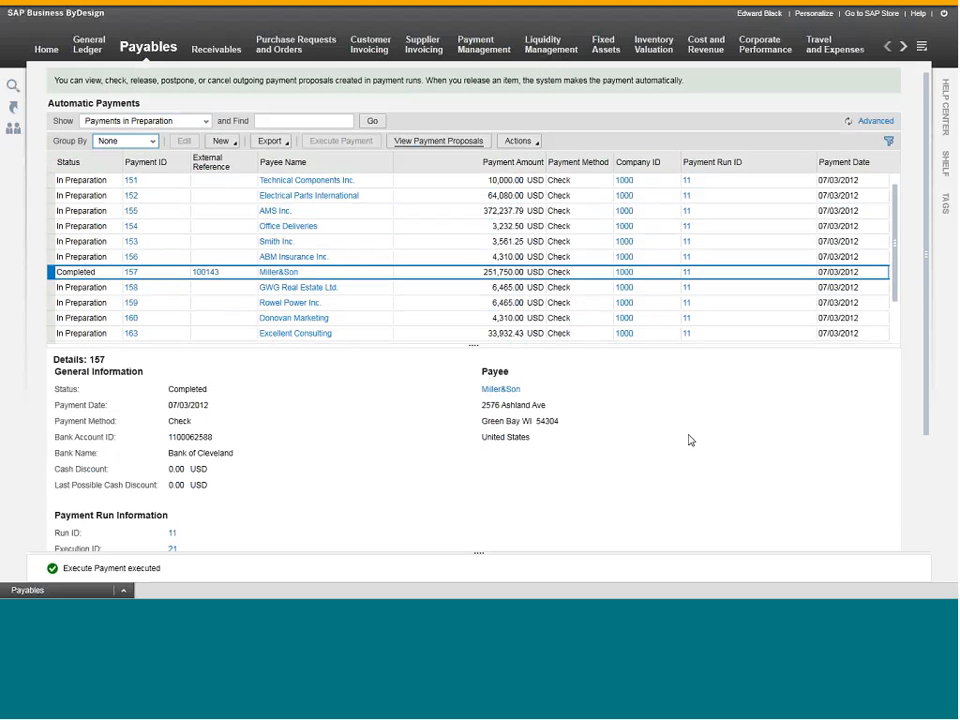
click(234, 278)
mouse_move(283, 27)
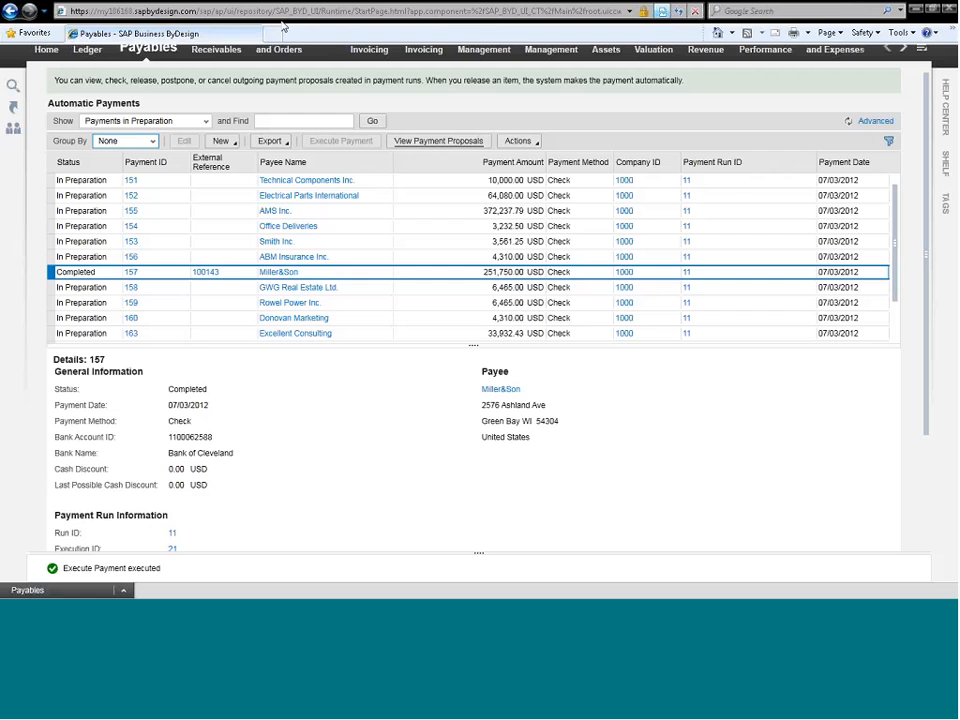